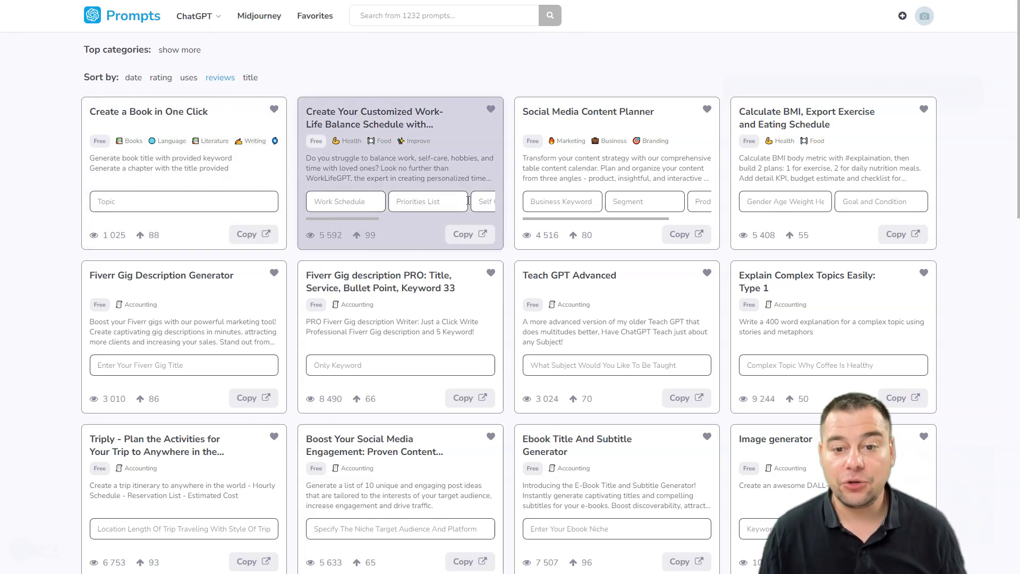
pyautogui.scroll(-5, 502, 224)
pyautogui.scroll(-3, 509, 244)
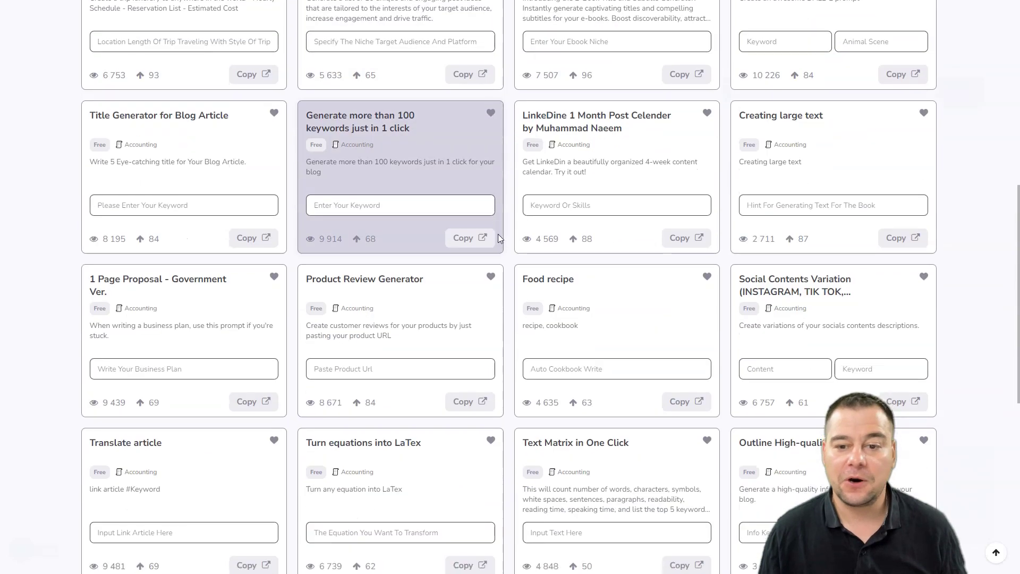
pyautogui.scroll(-3, 507, 259)
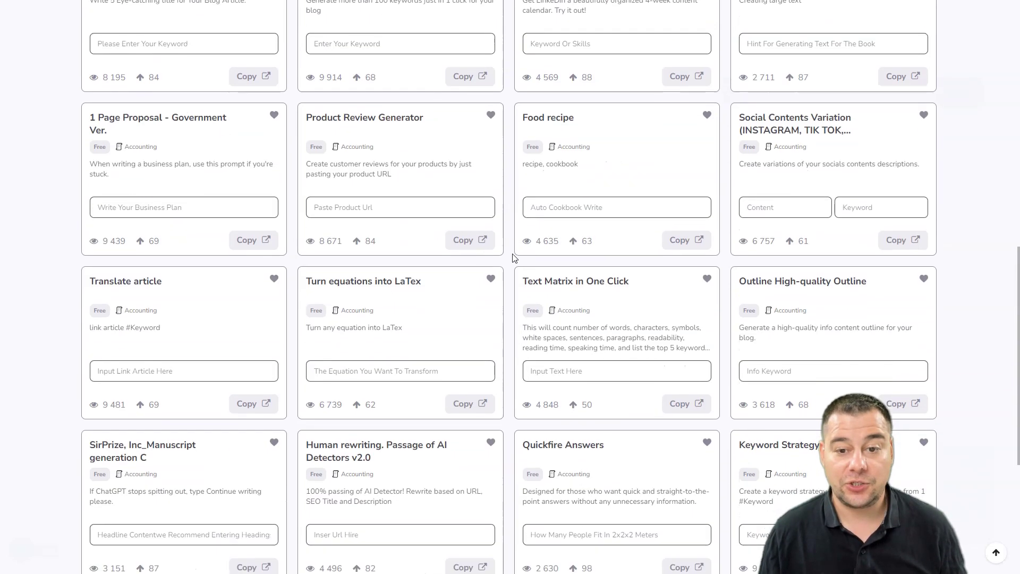
pyautogui.scroll(-2, 515, 267)
pyautogui.scroll(-4, 512, 283)
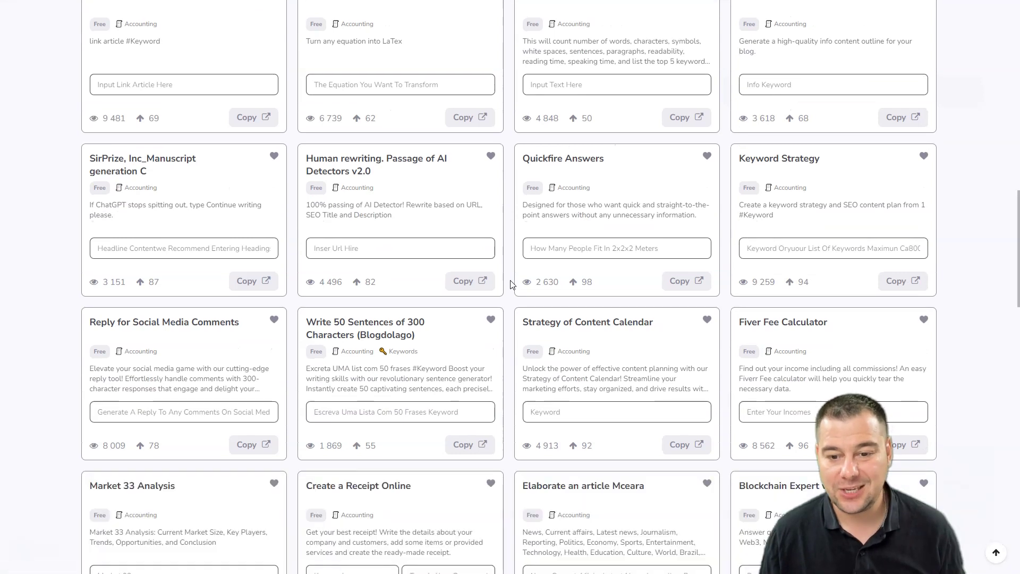
pyautogui.scroll(-7, 511, 284)
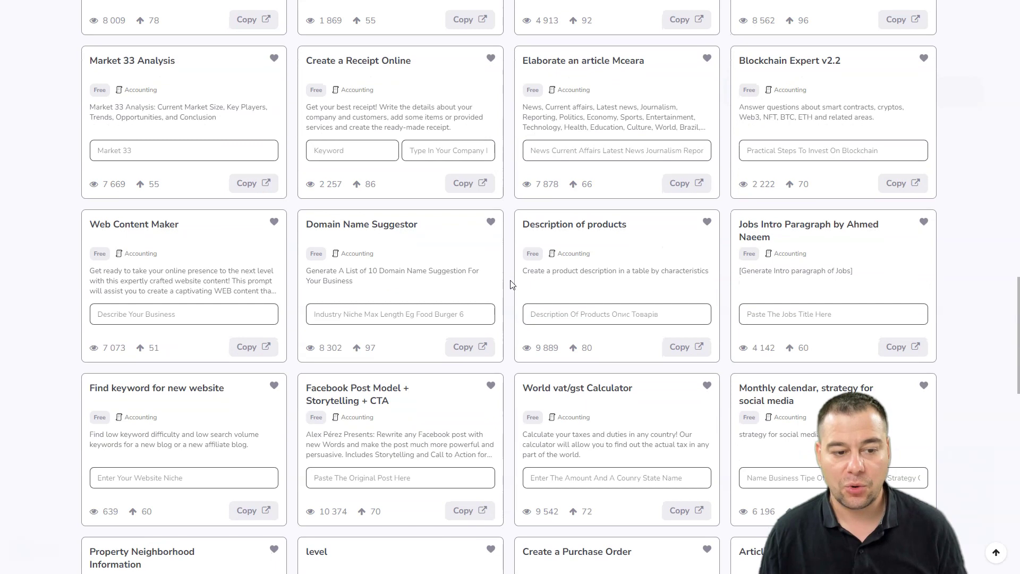
pyautogui.scroll(-3, 512, 284)
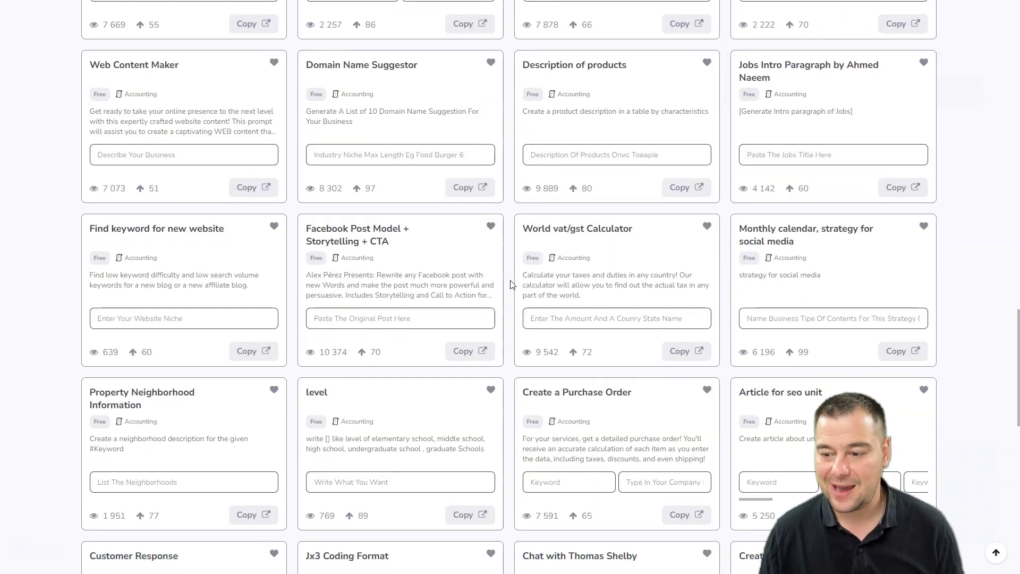
pyautogui.scroll(-6, 511, 284)
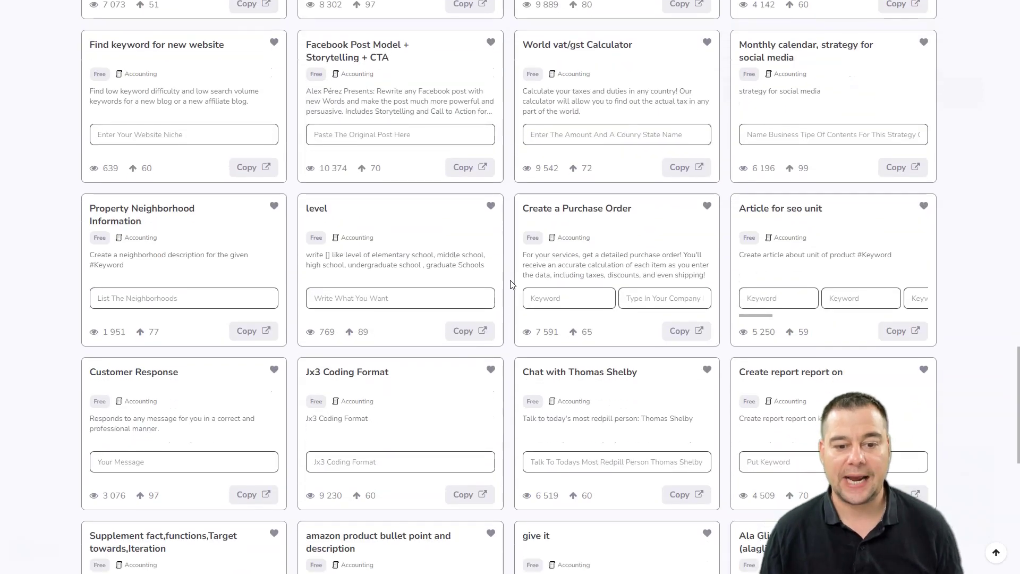
pyautogui.scroll(20, 510, 285)
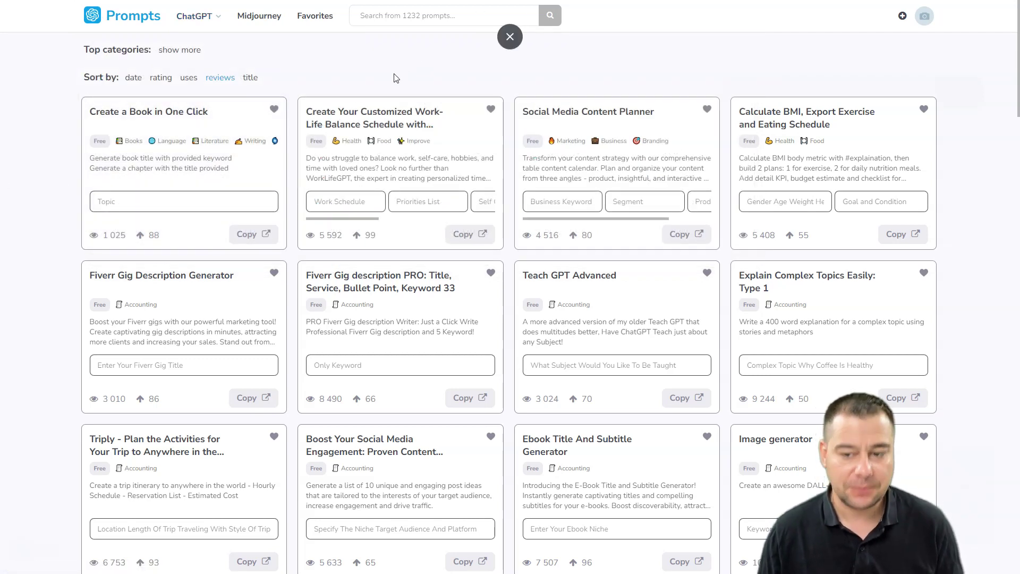
# - Search the prompt library for 'blog' and browse down to the All in One Blog with one Keyword card
pyautogui.click(394, 16)
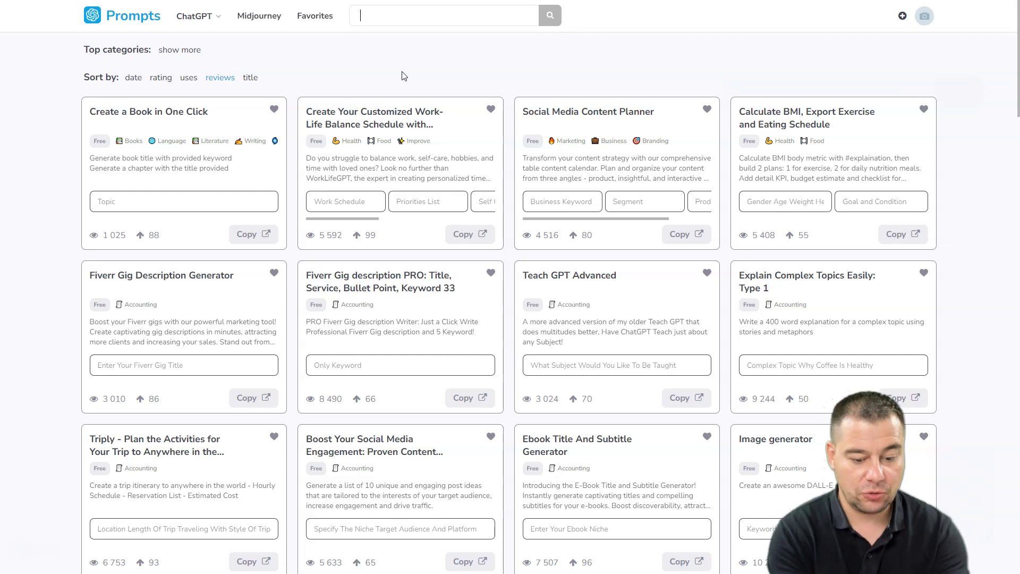
pyautogui.write('bl')
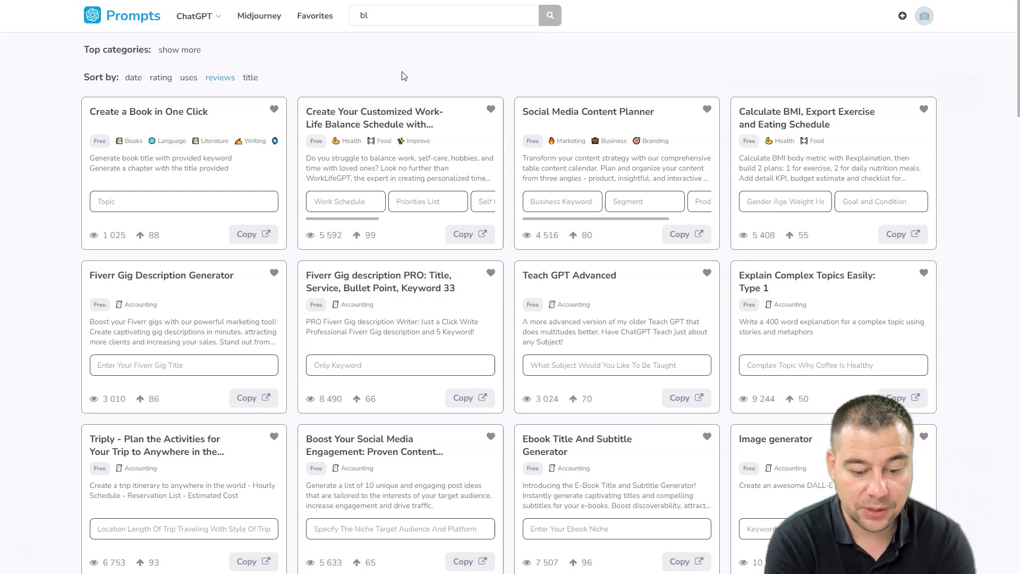
pyautogui.write('og')
pyautogui.press('Return')
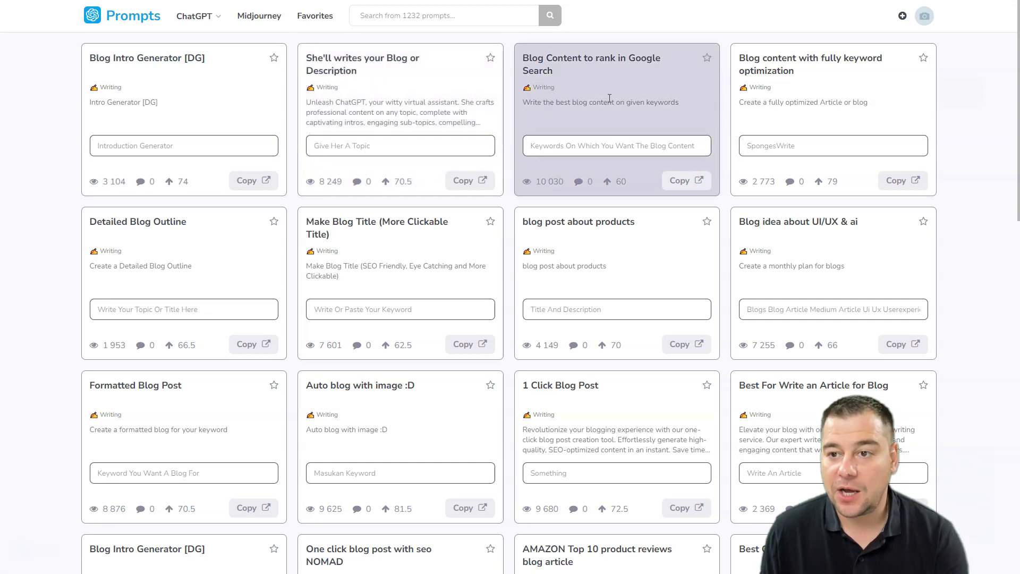
pyautogui.scroll(-2, 817, 154)
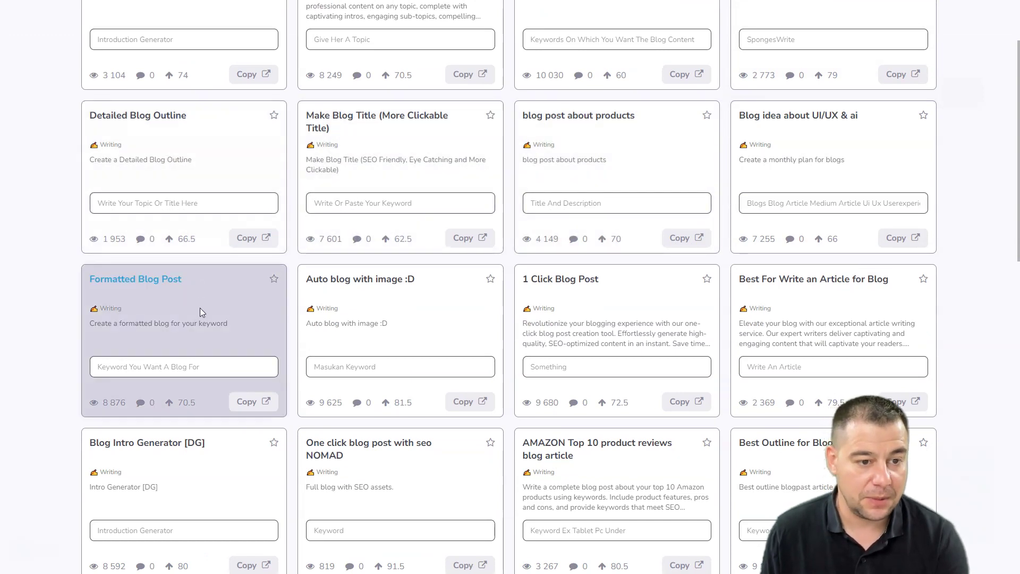
pyautogui.scroll(-1, 598, 291)
pyautogui.scroll(-4, 598, 292)
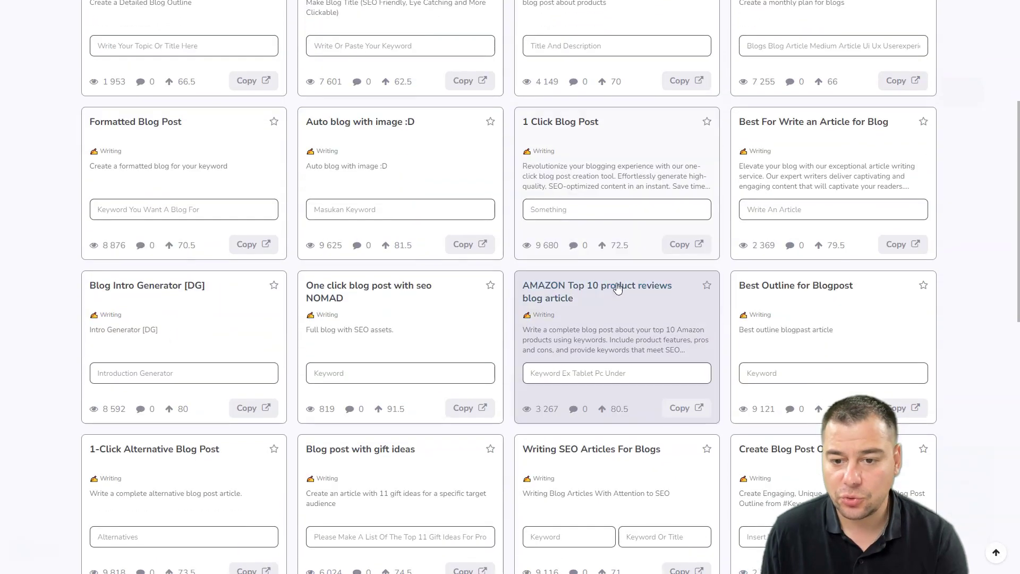
pyautogui.scroll(-3, 267, 291)
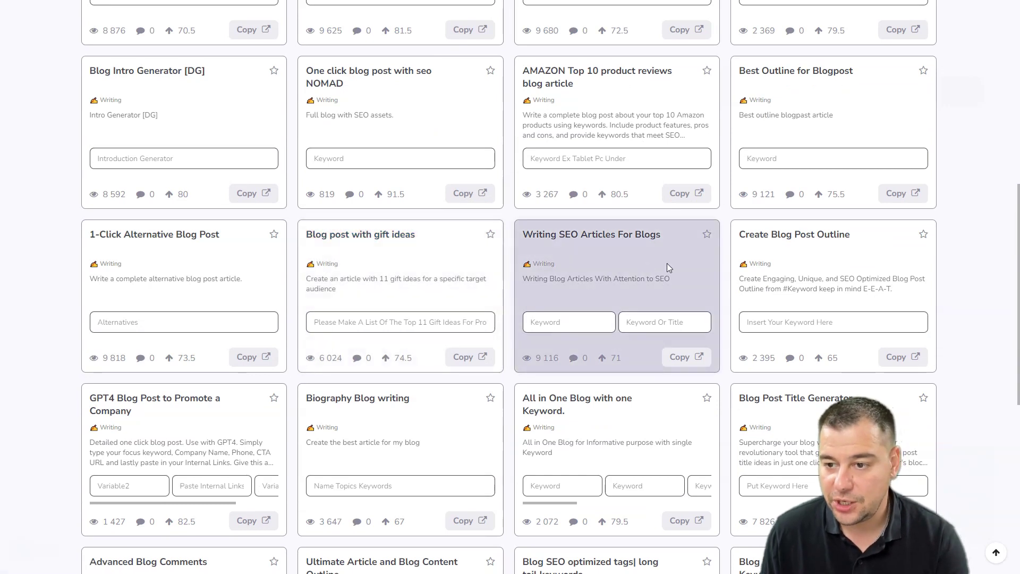
pyautogui.scroll(-3, 667, 266)
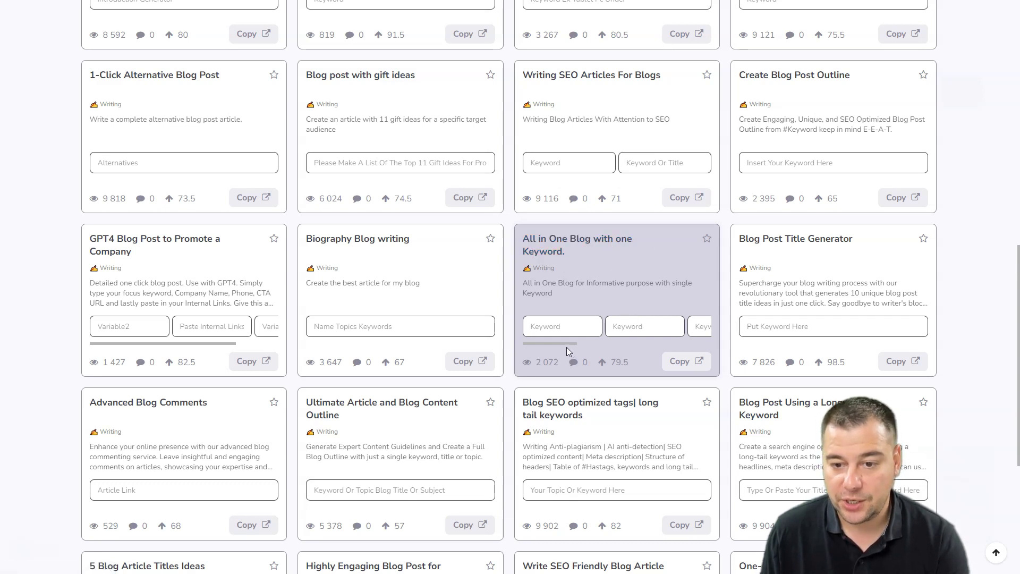
pyautogui.moveTo(562, 343); pyautogui.dragTo(532, 350)
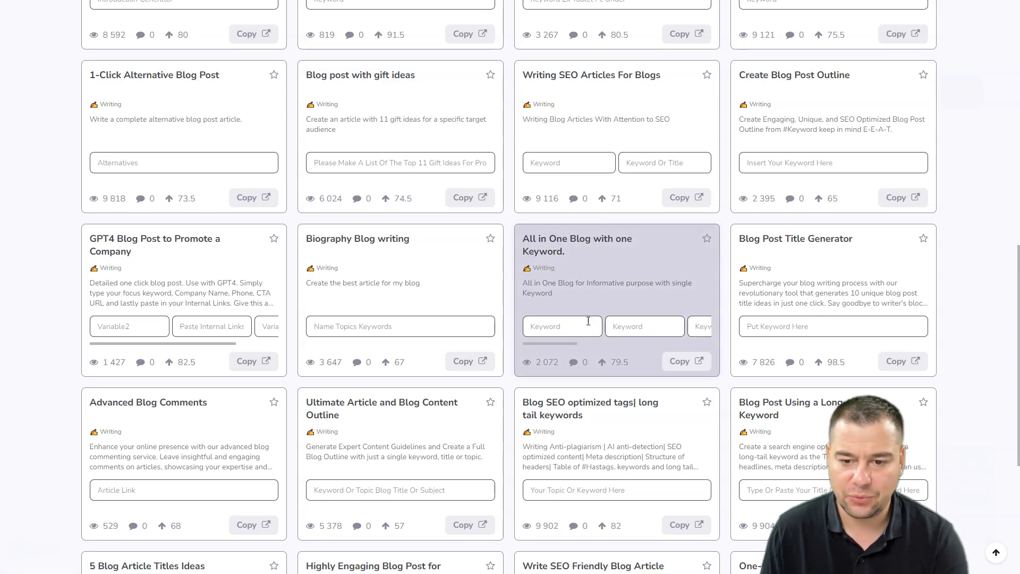
# - Fill the All in One Blog keyword fields with Social media, E-mail marketing and SMM
pyautogui.click(568, 326)
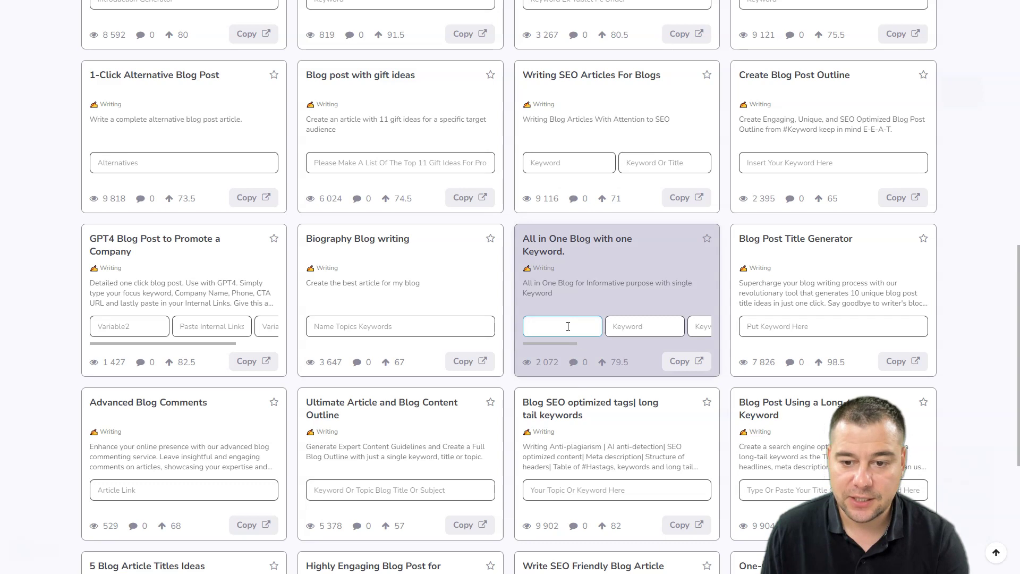
pyautogui.write('S')
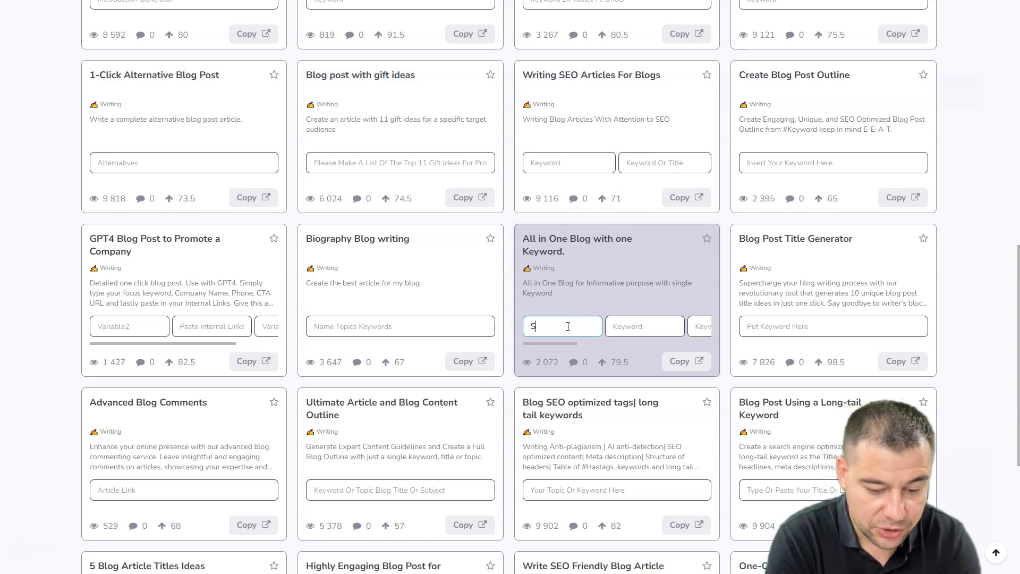
pyautogui.write('oci')
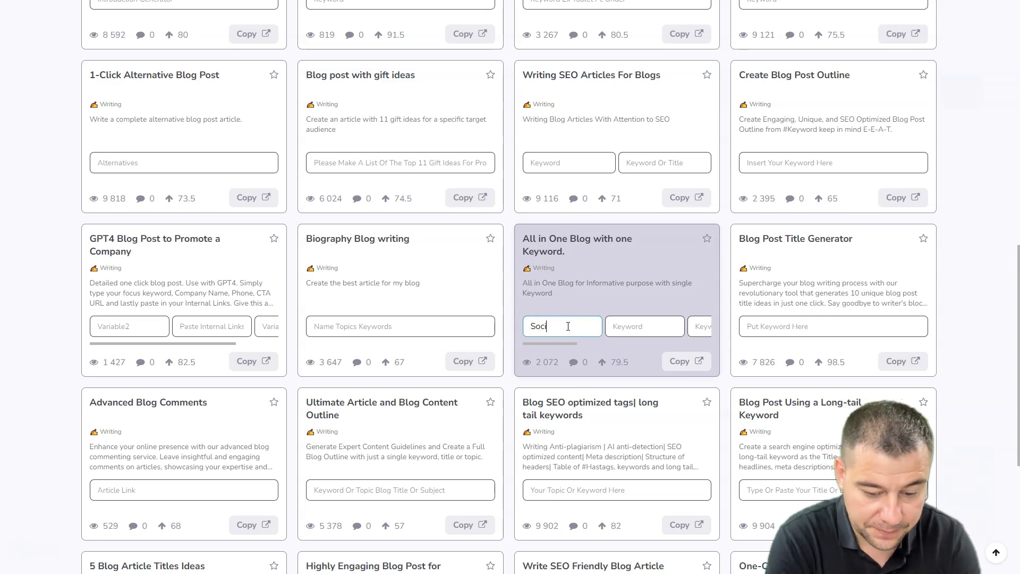
pyautogui.write('al media')
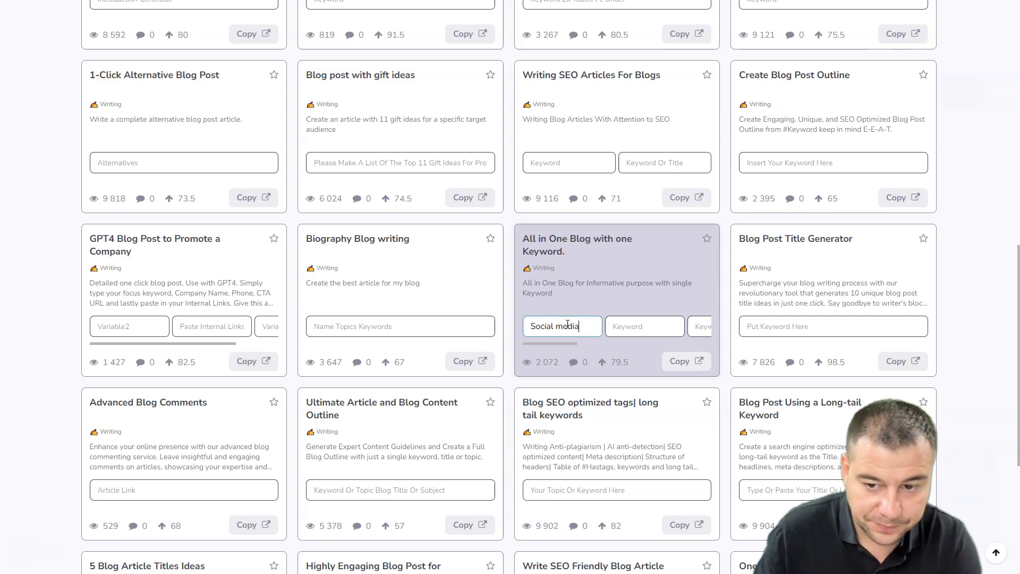
pyautogui.press('Tab')
pyautogui.write('E-mail marketing')
pyautogui.press('Tab')
pyautogui.write('SMM')
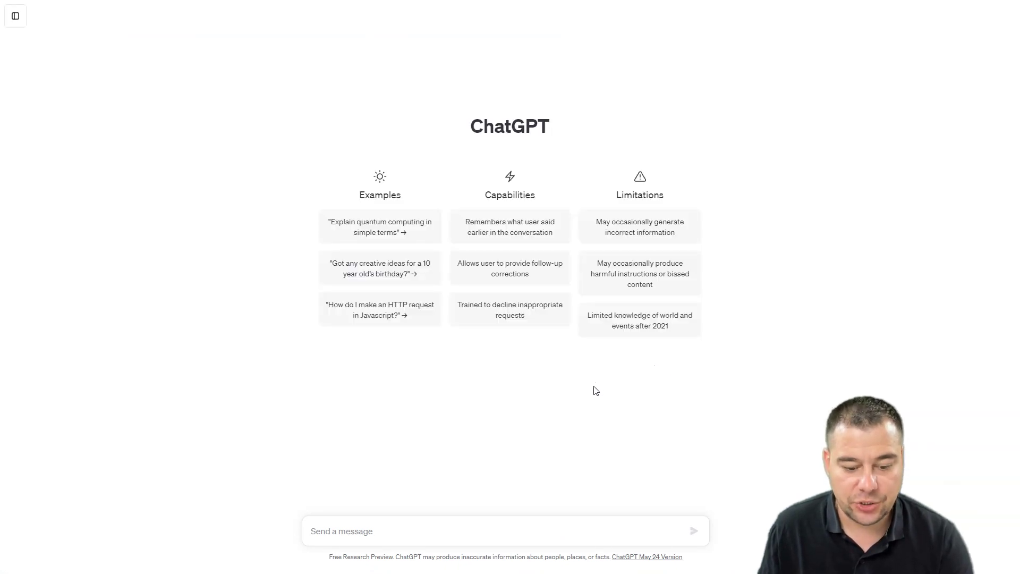
# - Paste the copied All in One Blog prompt into ChatGPT and send it
pyautogui.hotkey('ctrl', 'v')
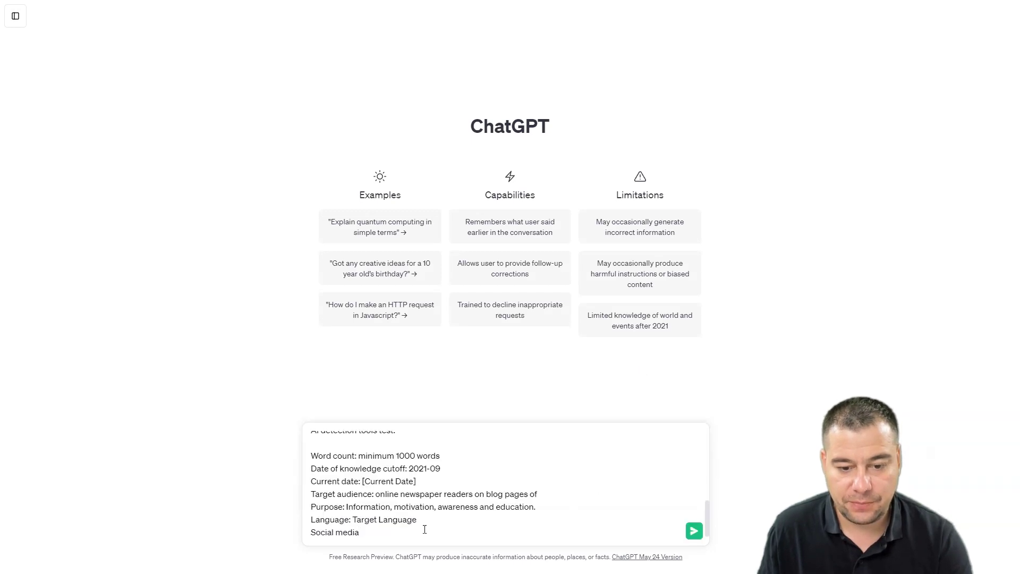
pyautogui.click(695, 532)
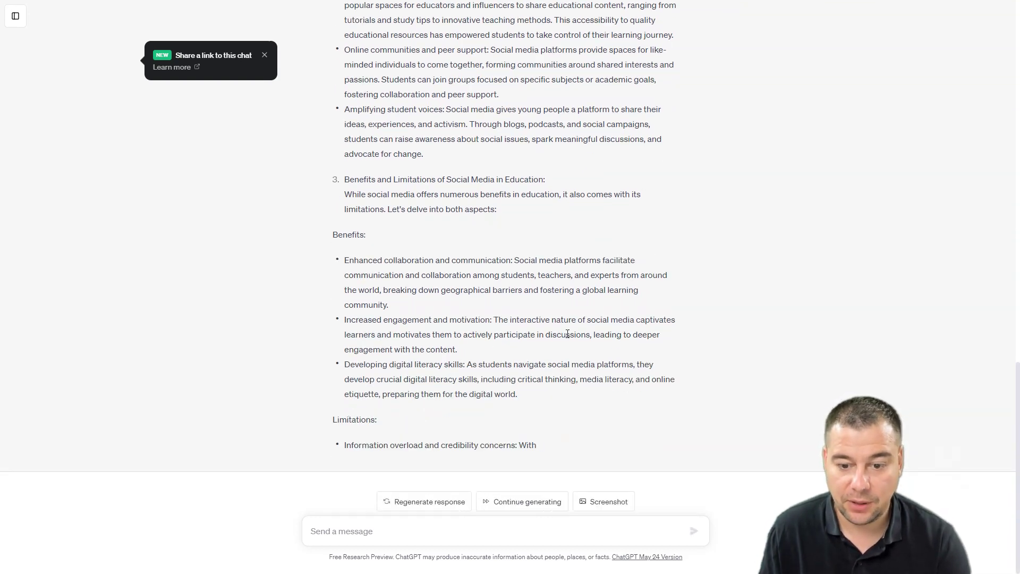
# - Have ChatGPT continue and finish the cut-off social-media-in-education article
pyautogui.click(513, 502)
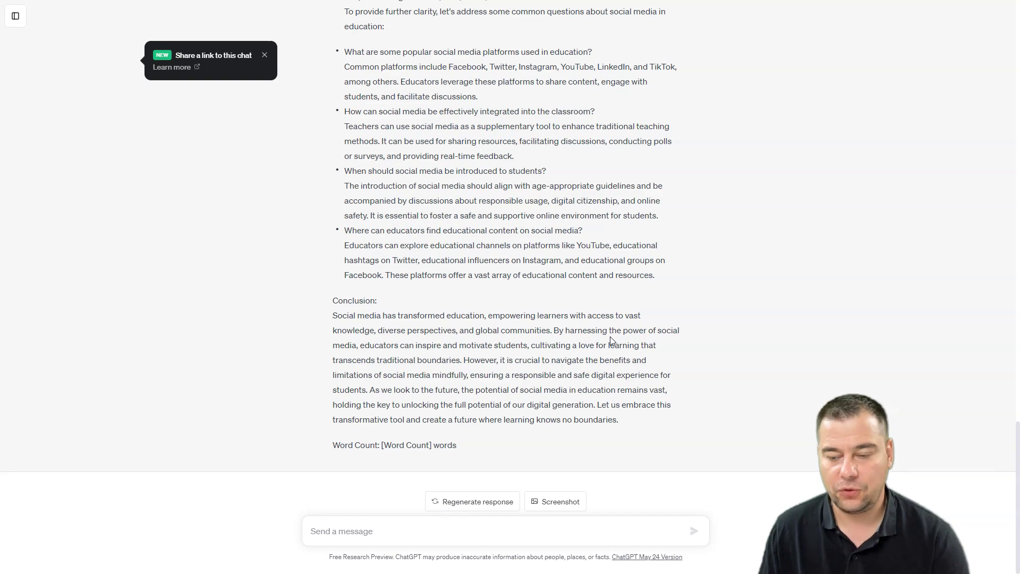
pyautogui.scroll(20, 561, 244)
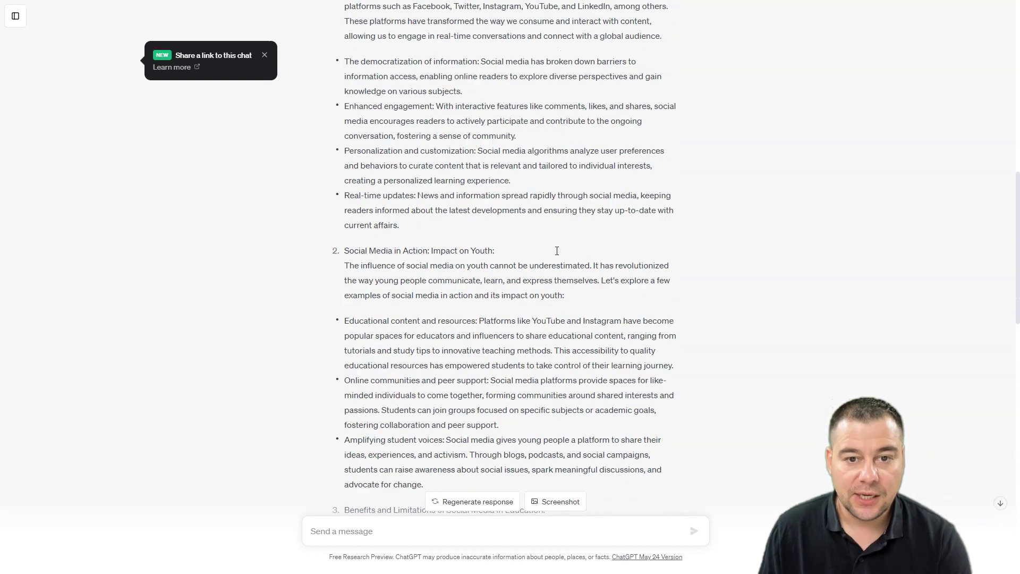
pyautogui.scroll(1, 558, 253)
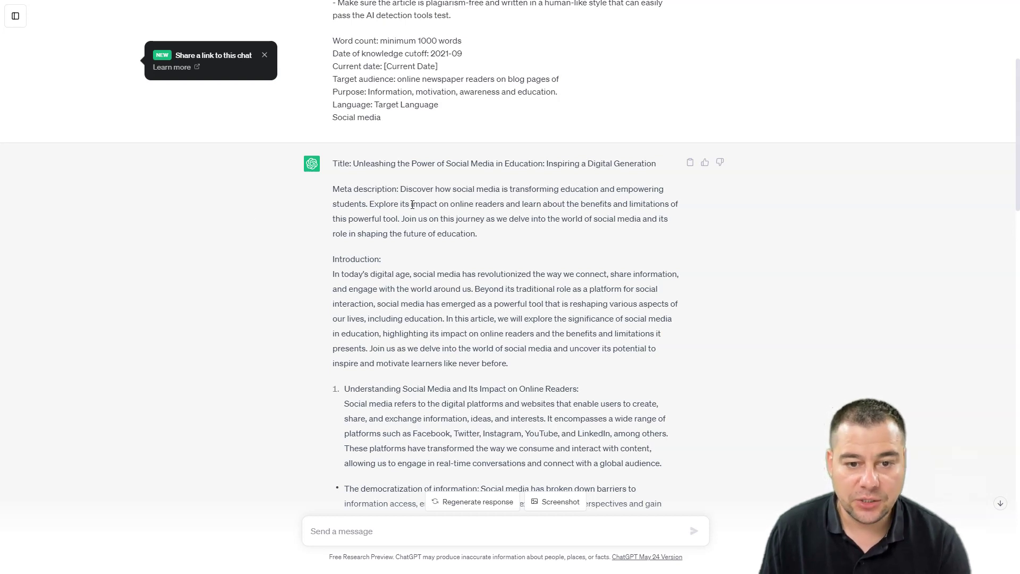
# - Scroll through the finished 'Unleashing the Power of Social Media in Education' post to review it
pyautogui.scroll(-9, 433, 265)
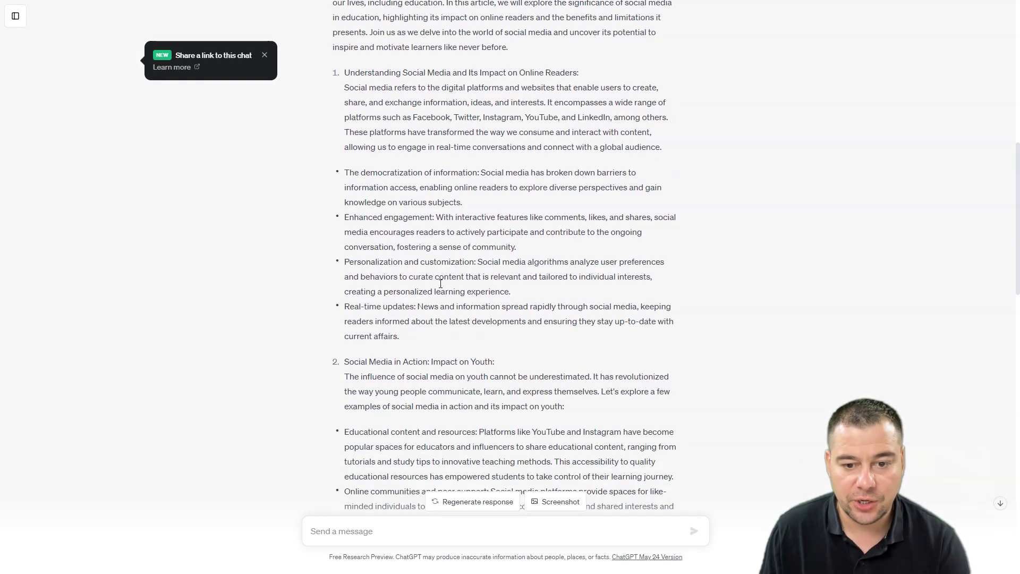
pyautogui.scroll(-1, 440, 283)
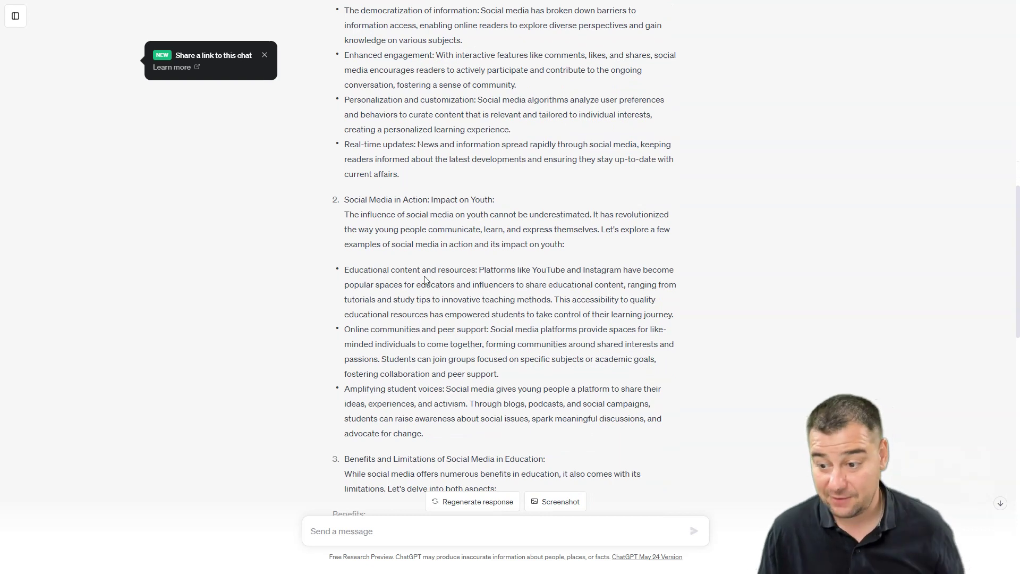
pyautogui.scroll(-8, 440, 303)
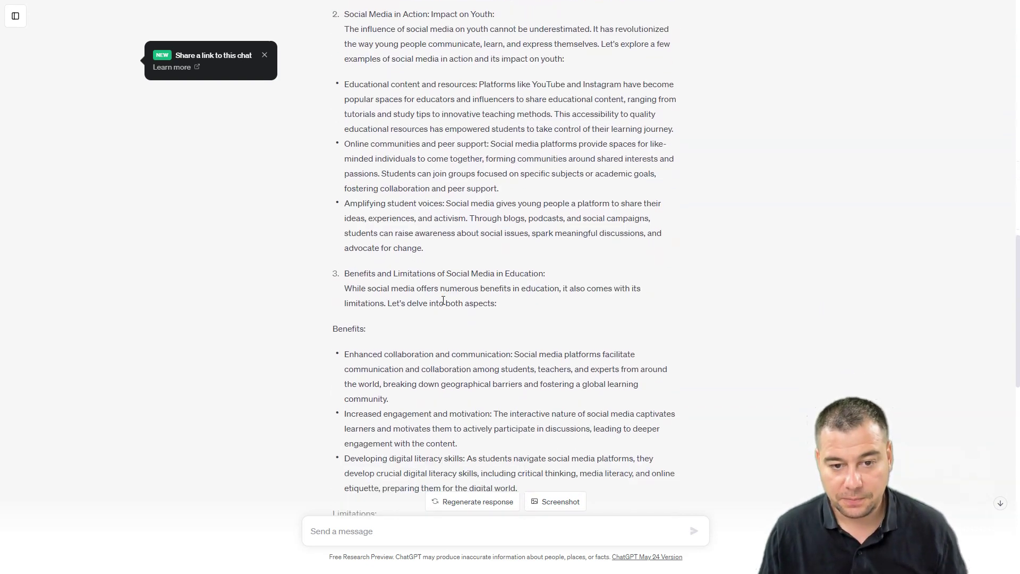
pyautogui.scroll(-10, 444, 300)
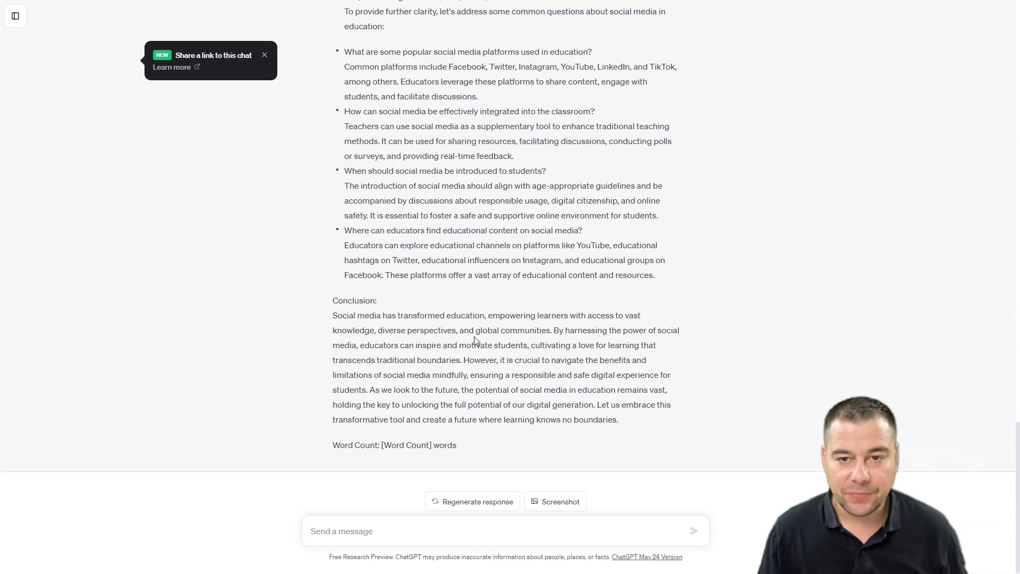
pyautogui.scroll(13, 478, 325)
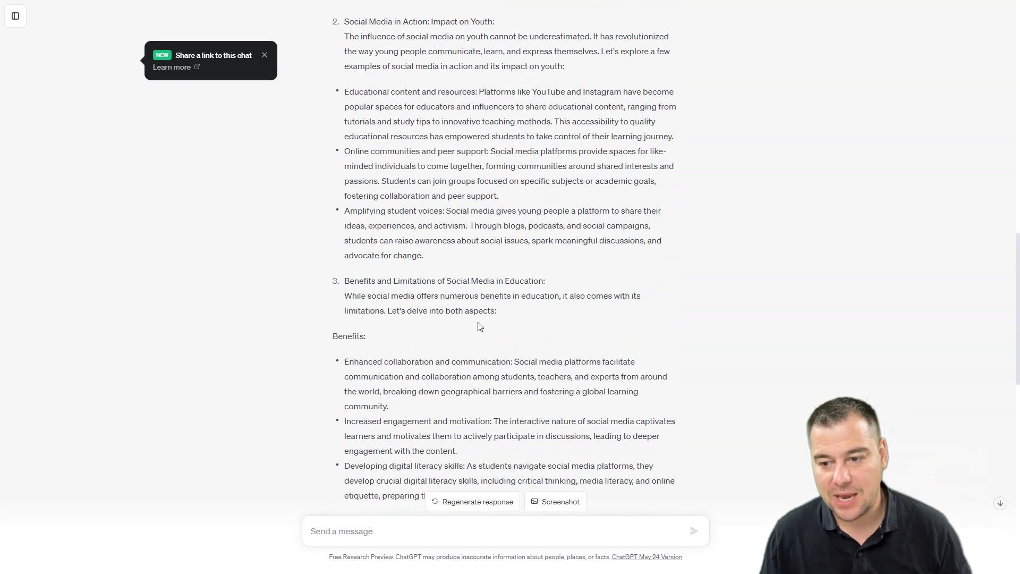
pyautogui.scroll(12, 480, 325)
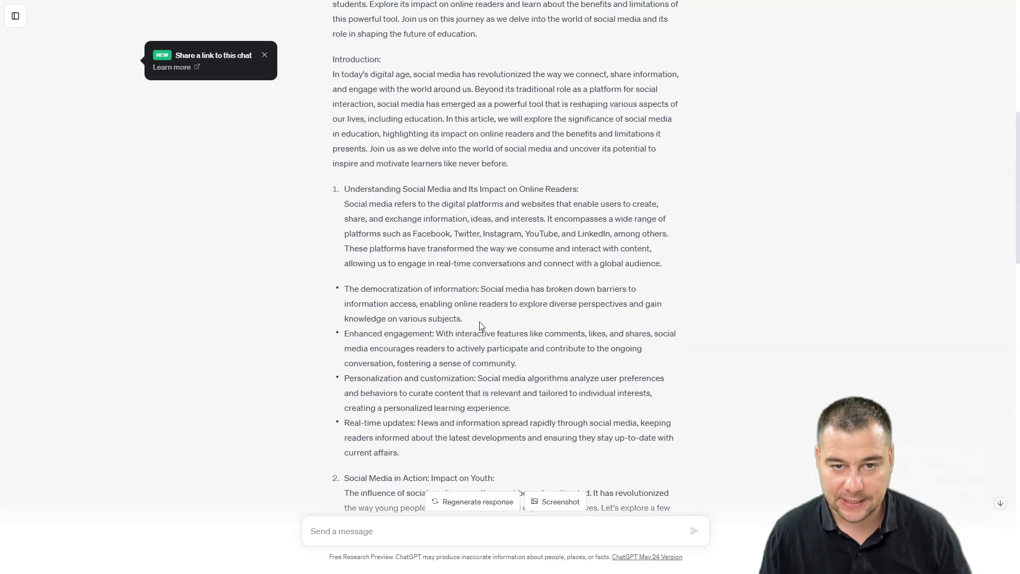
pyautogui.scroll(1, 481, 325)
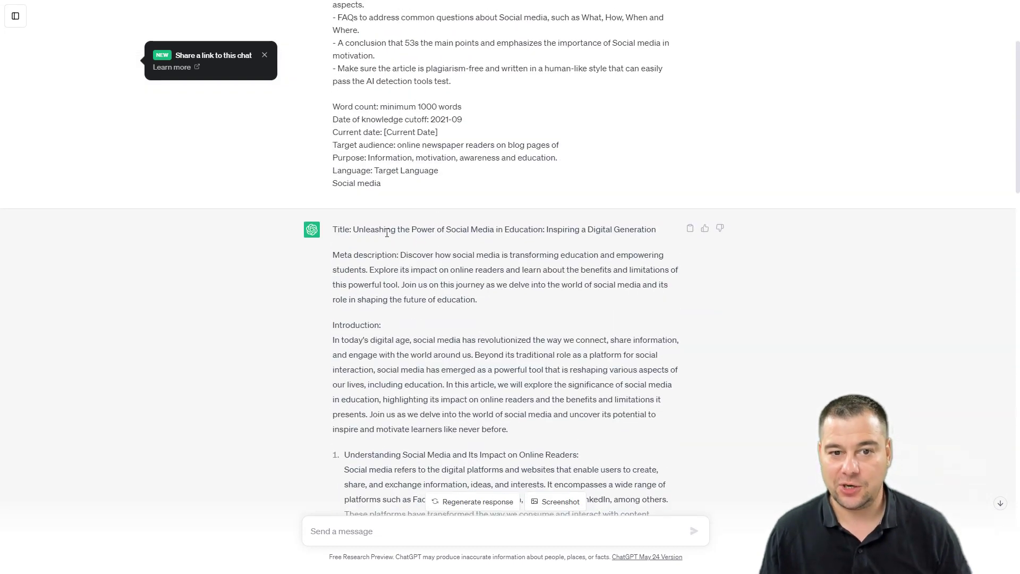
pyautogui.scroll(-1, 670, 432)
pyautogui.scroll(3, 654, 420)
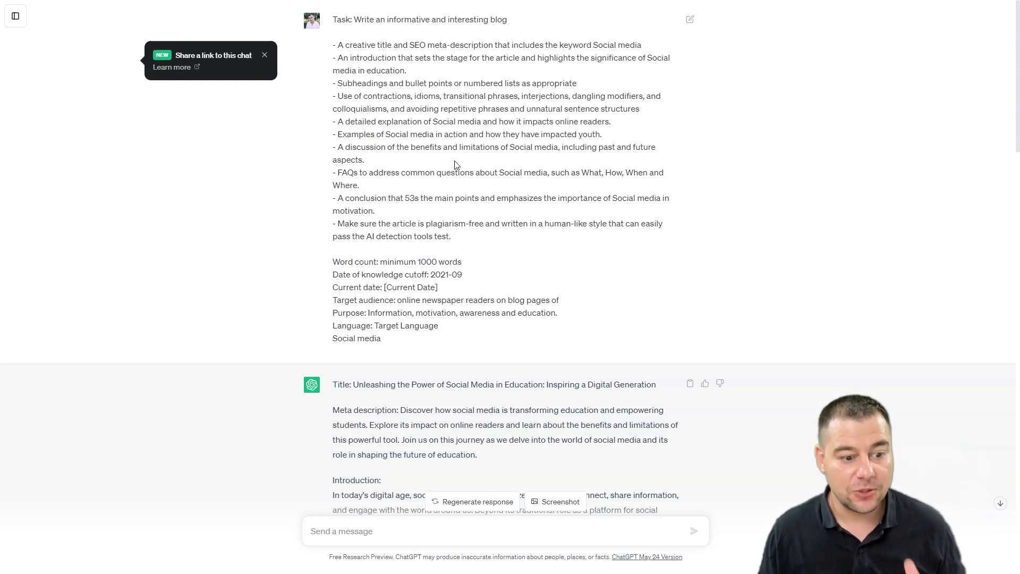
pyautogui.scroll(-5, 498, 242)
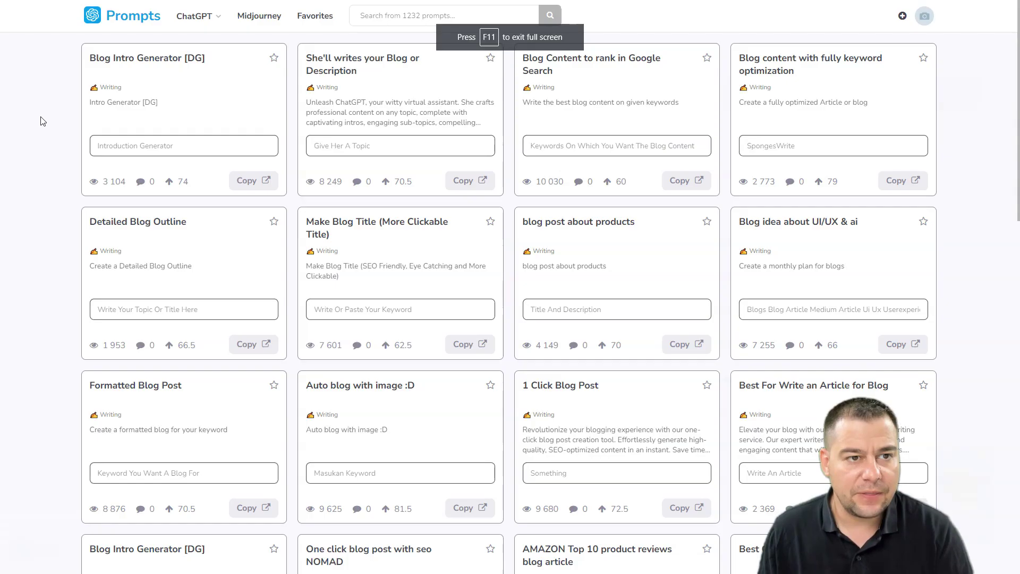
# - Return to the library home page and sort prompts by date, rating, reviews, then title
pyautogui.click(124, 24)
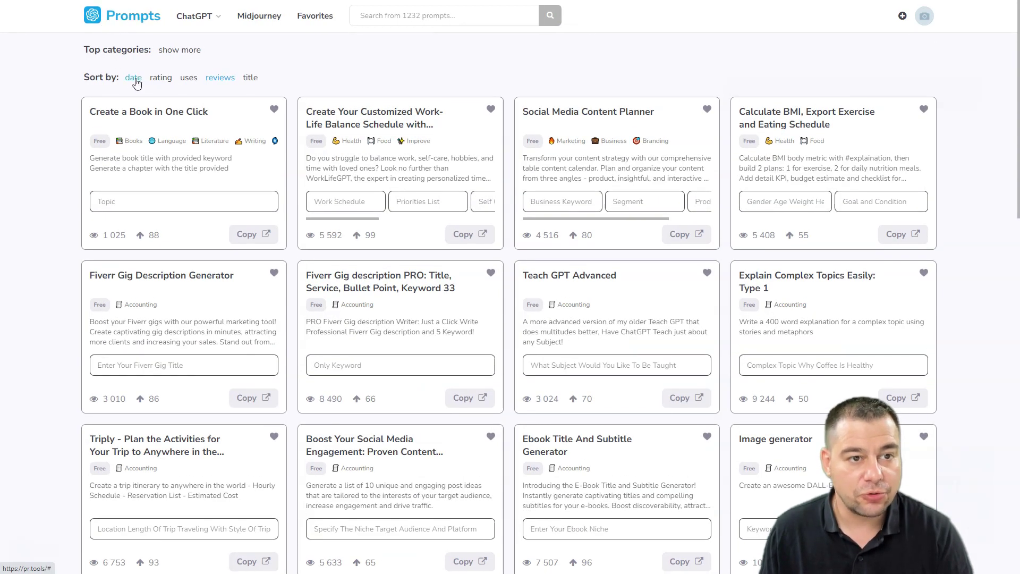
pyautogui.click(135, 80)
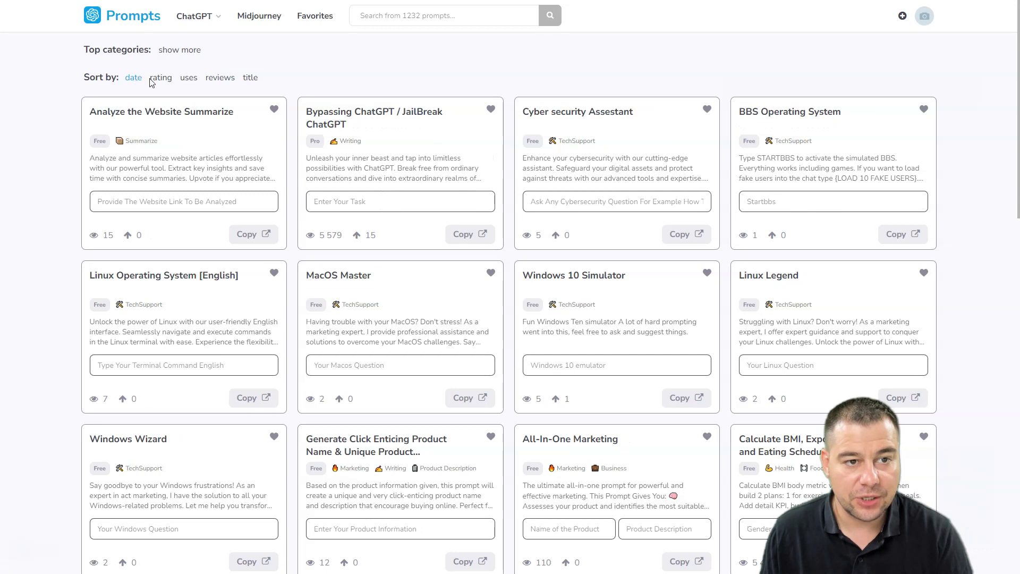
pyautogui.click(161, 79)
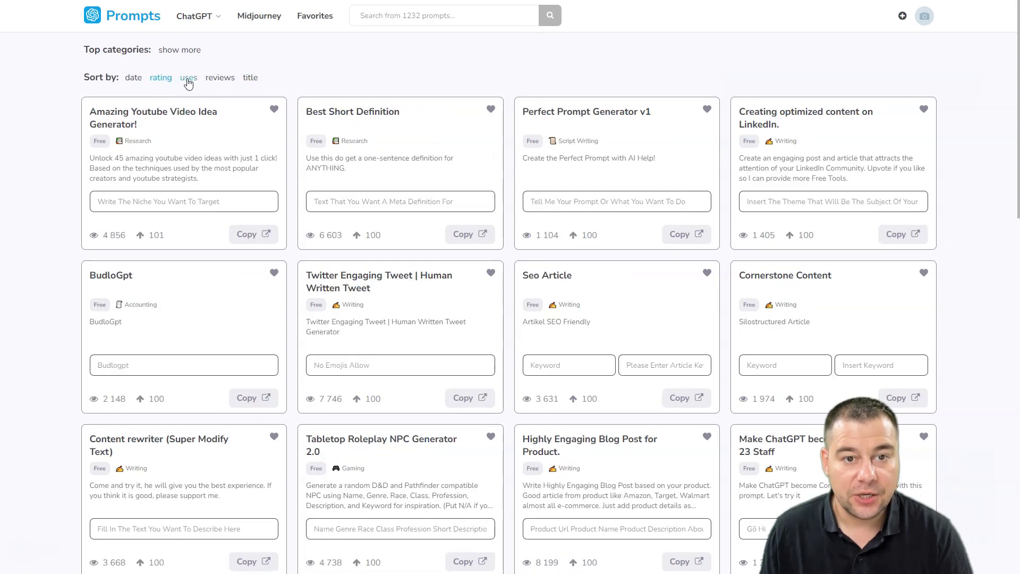
pyautogui.click(220, 77)
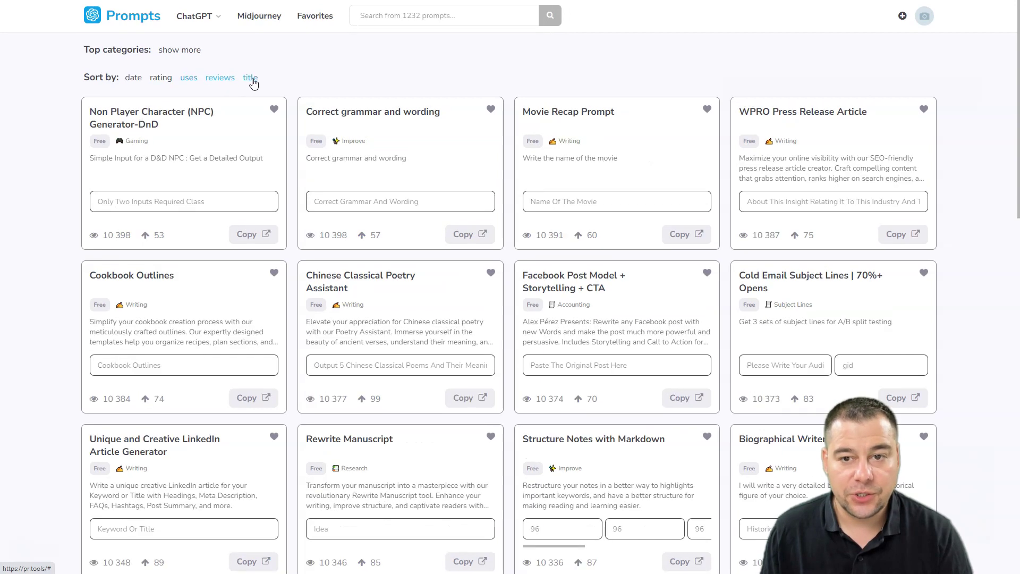
pyautogui.click(250, 78)
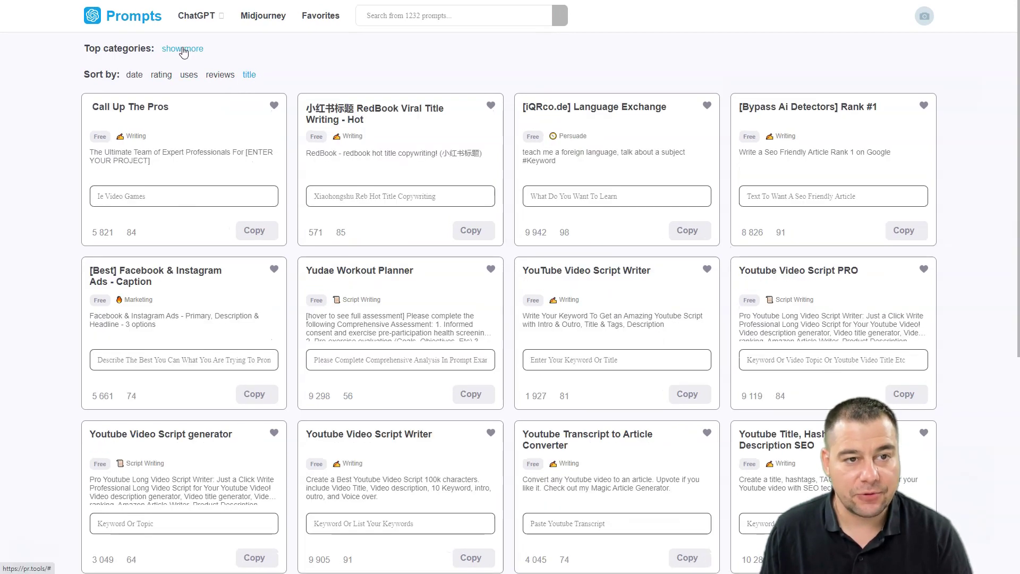
# - Expand Top categories to show every chip from Academics through Writing
pyautogui.click(172, 51)
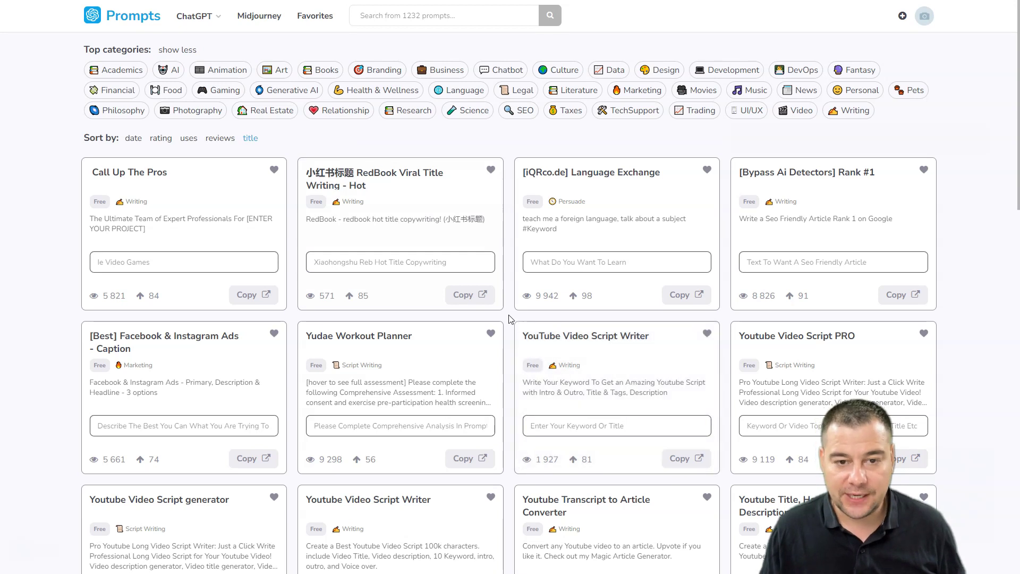
pyautogui.scroll(-4, 509, 318)
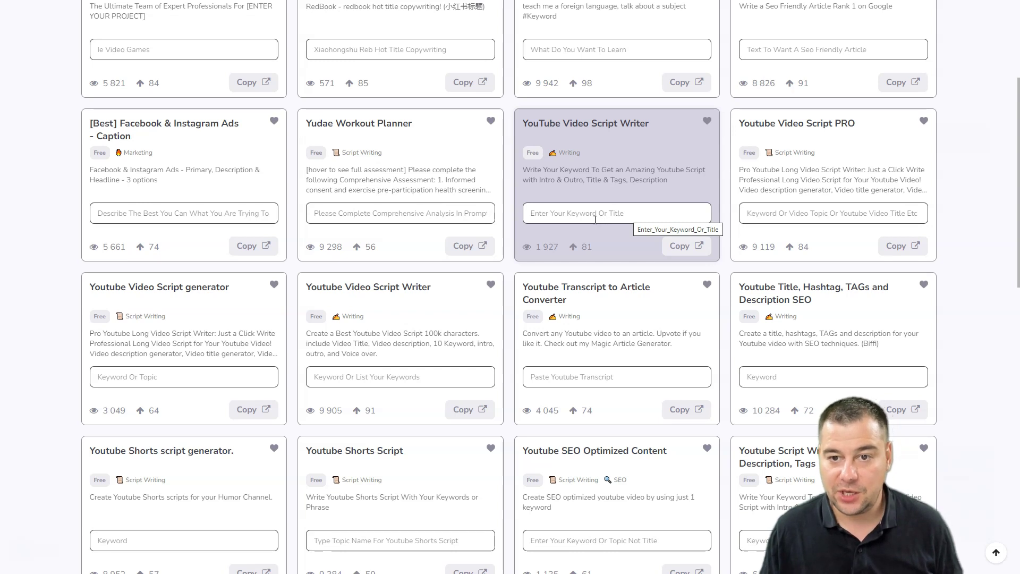
pyautogui.scroll(-10, 595, 219)
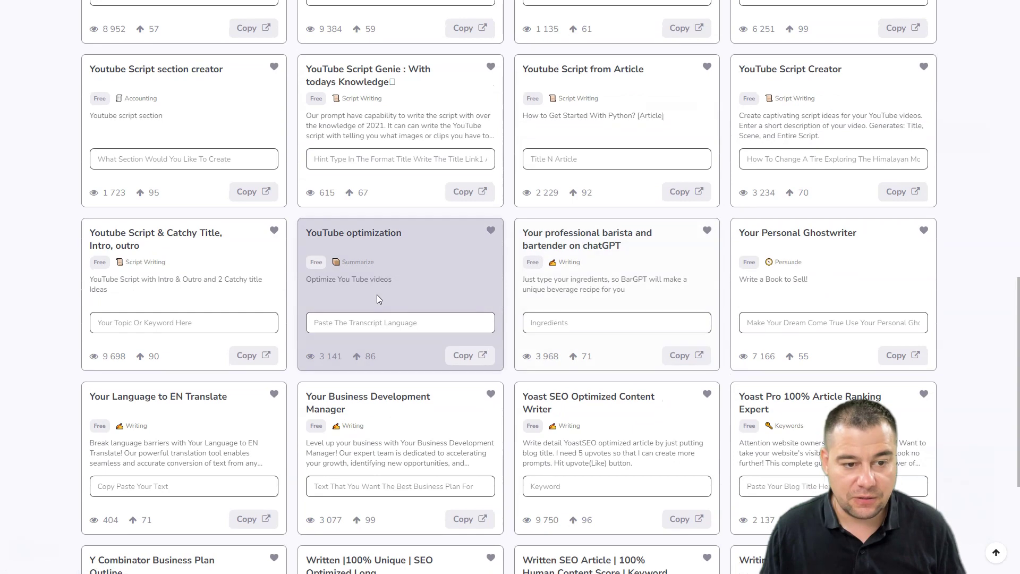
pyautogui.scroll(-4, 421, 331)
pyautogui.scroll(-6, 449, 345)
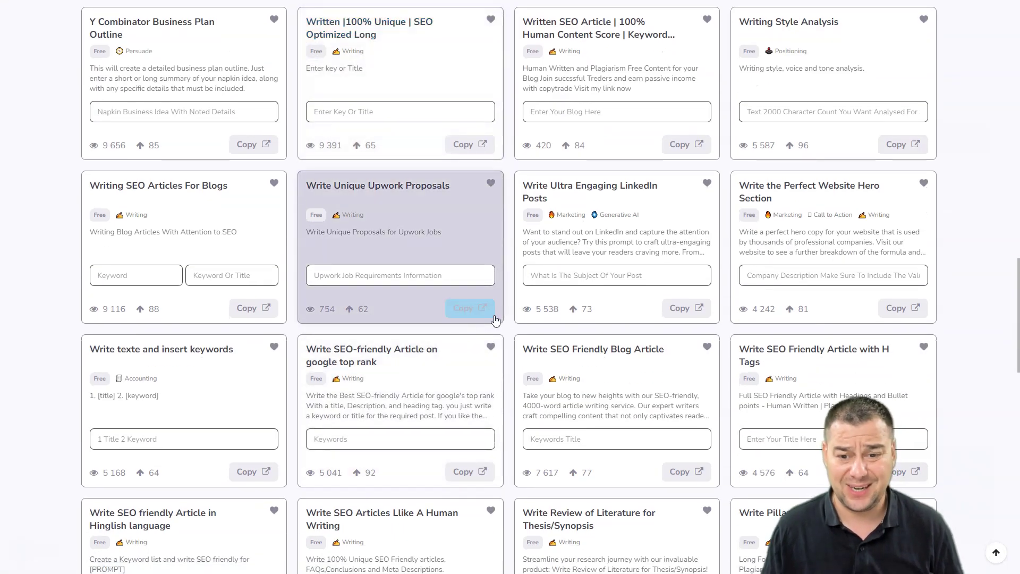
pyautogui.scroll(-3, 507, 345)
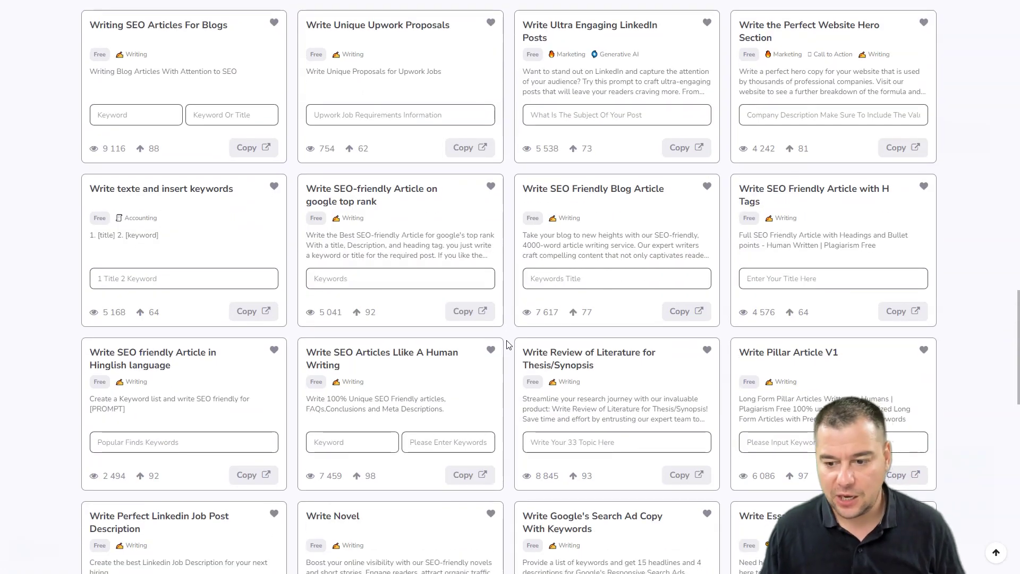
pyautogui.scroll(-4, 508, 344)
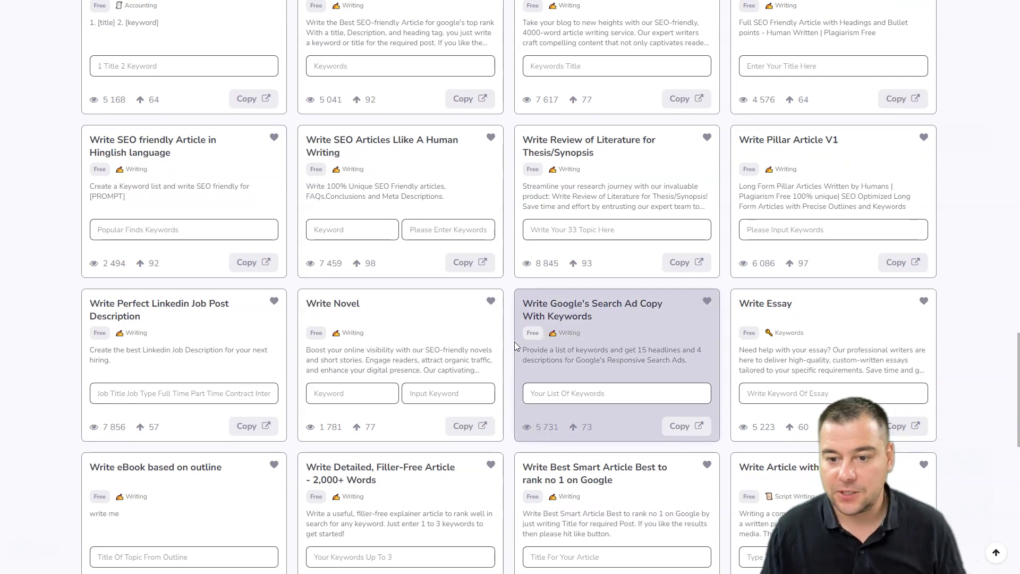
pyautogui.scroll(-4, 487, 335)
pyautogui.scroll(-2, 510, 343)
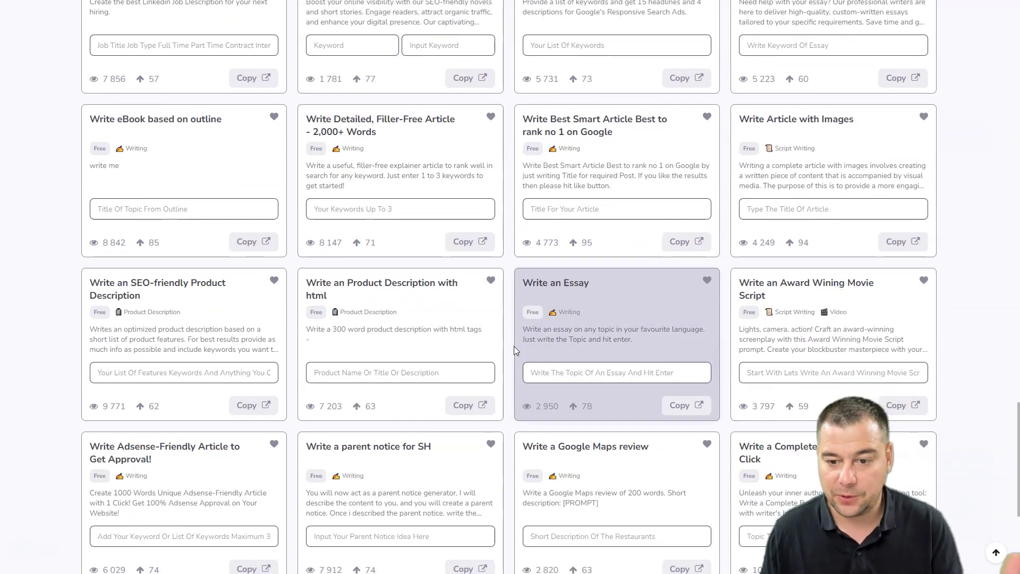
pyautogui.scroll(-2, 514, 346)
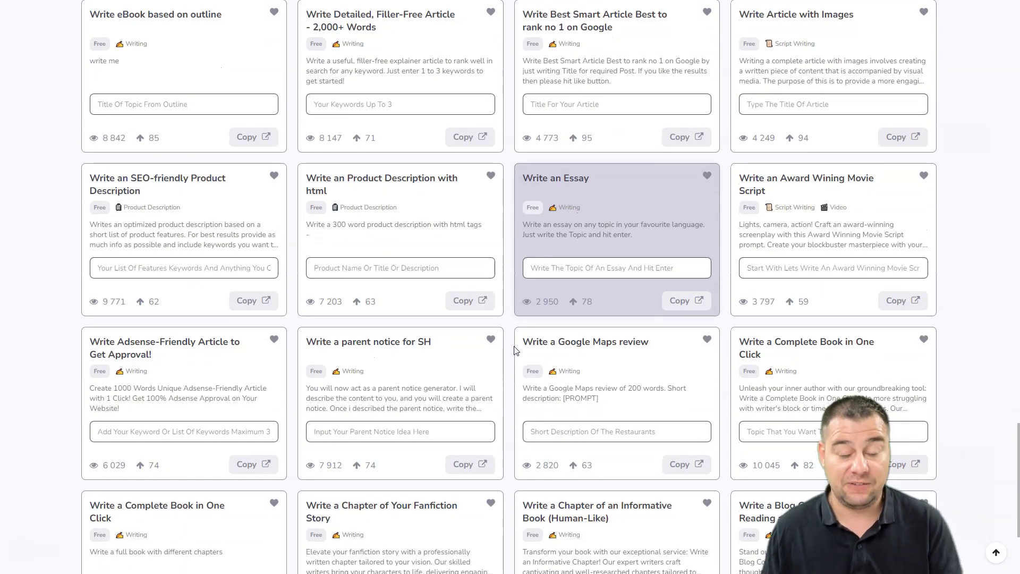
pyautogui.scroll(-3, 516, 346)
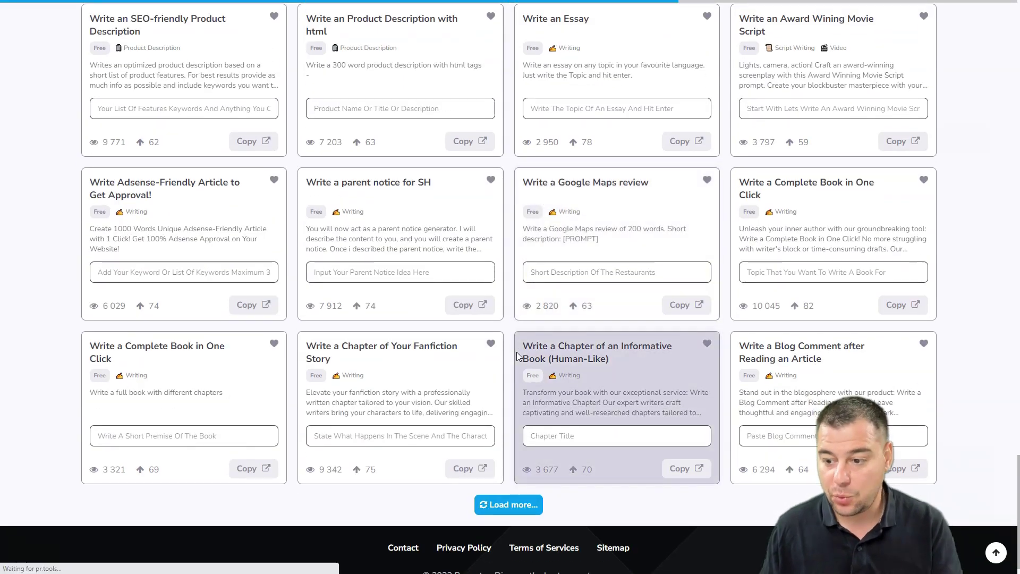
pyautogui.scroll(-4, 494, 302)
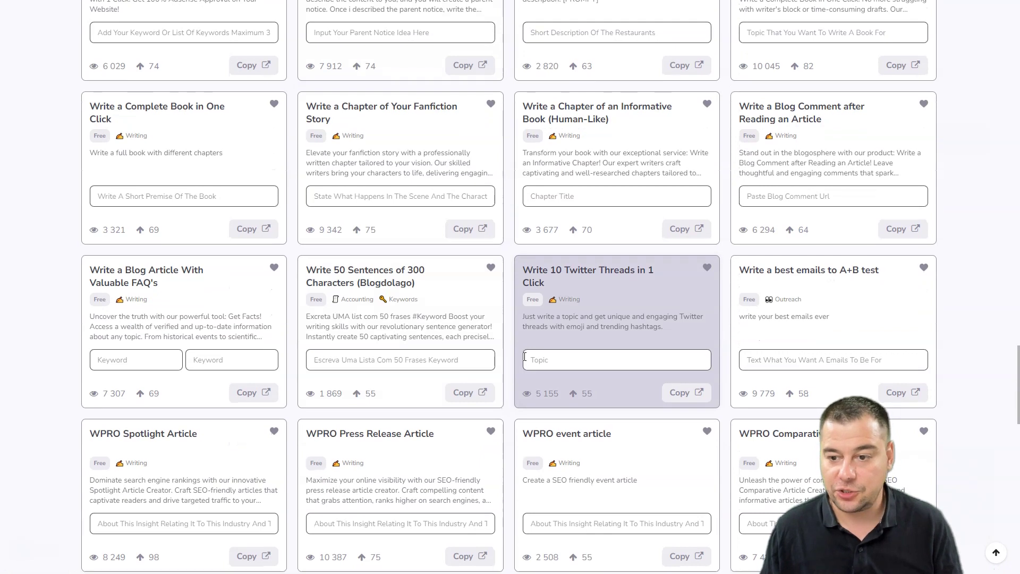
pyautogui.scroll(-3, 525, 372)
pyautogui.scroll(-2, 524, 361)
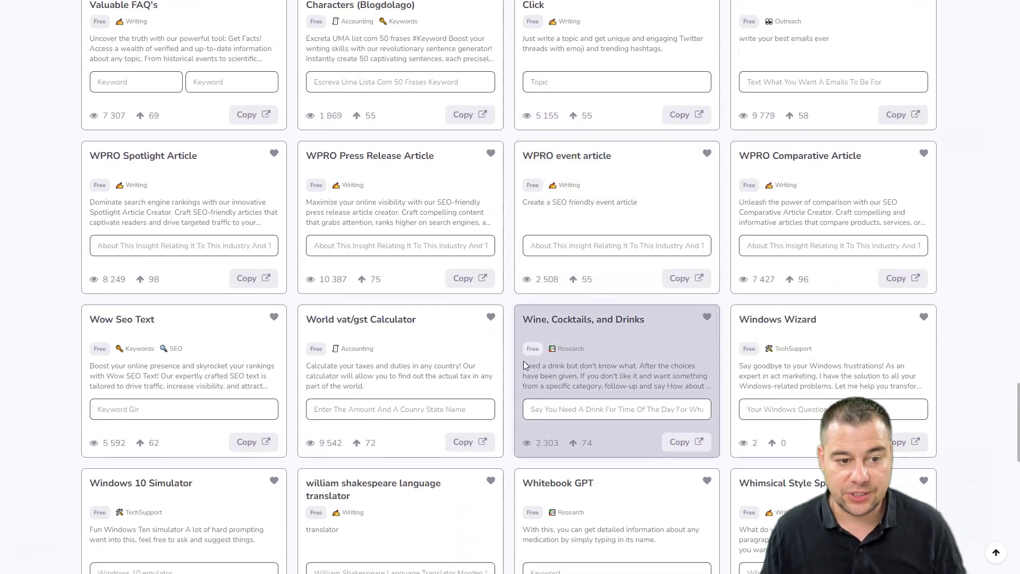
pyautogui.scroll(-3, 519, 363)
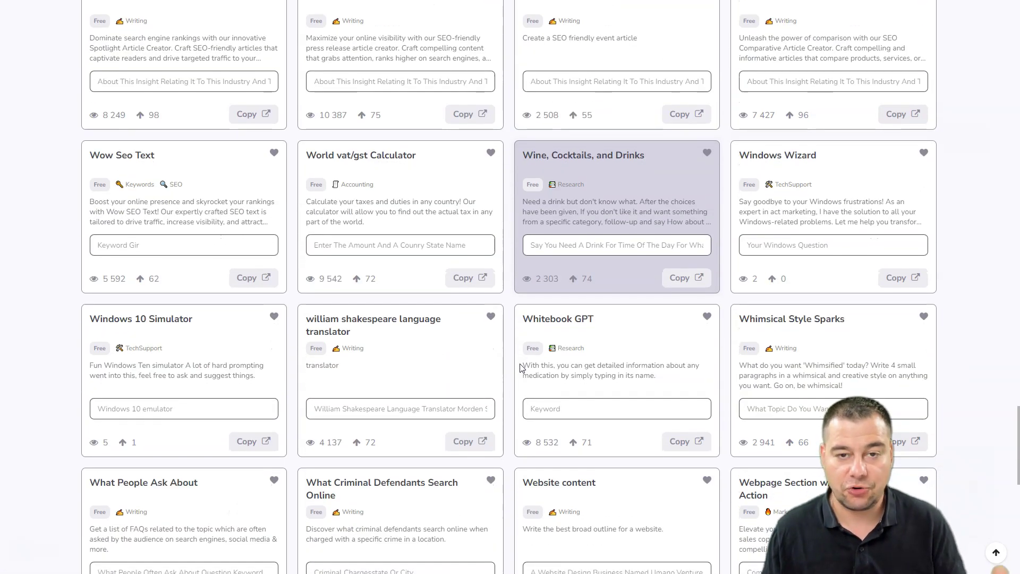
pyautogui.scroll(-3, 518, 364)
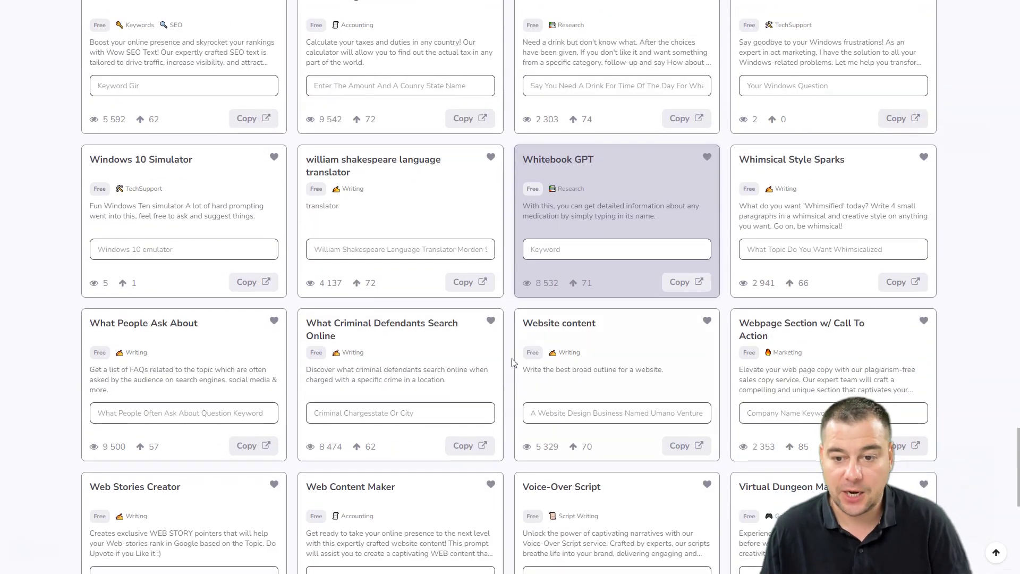
pyautogui.scroll(-3, 509, 355)
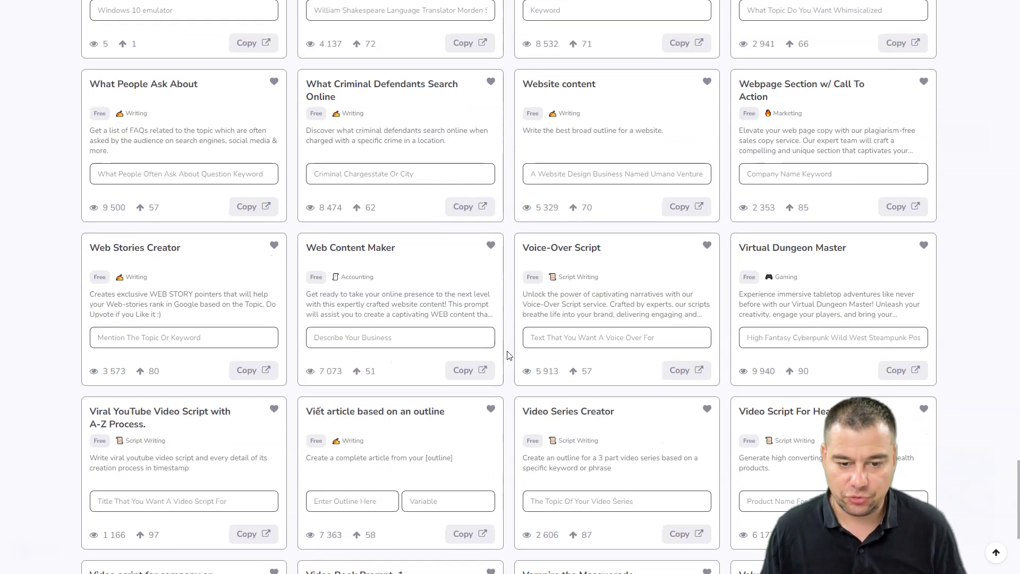
pyautogui.scroll(-4, 509, 355)
pyautogui.scroll(-2, 507, 355)
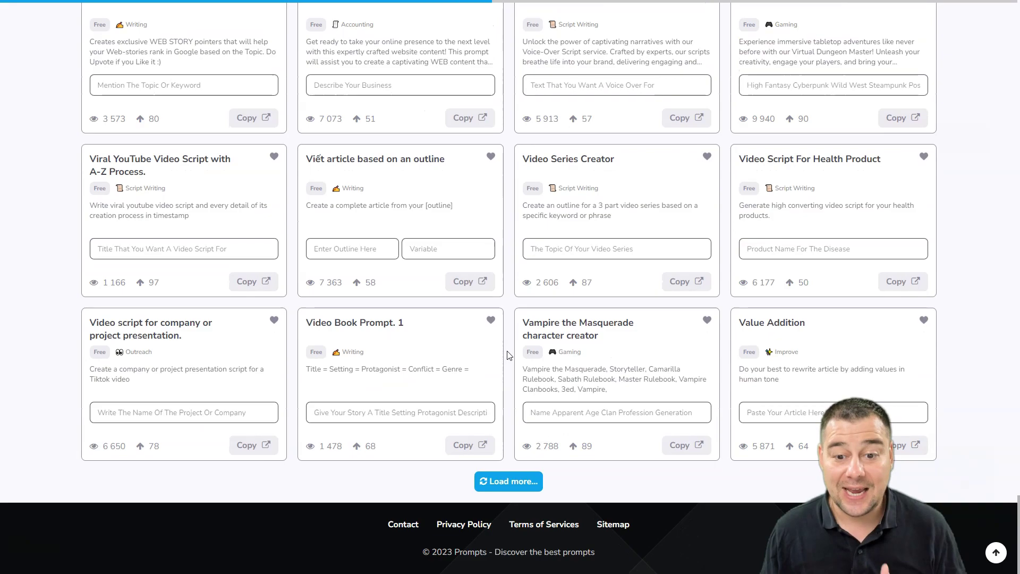
pyautogui.scroll(-10, 507, 356)
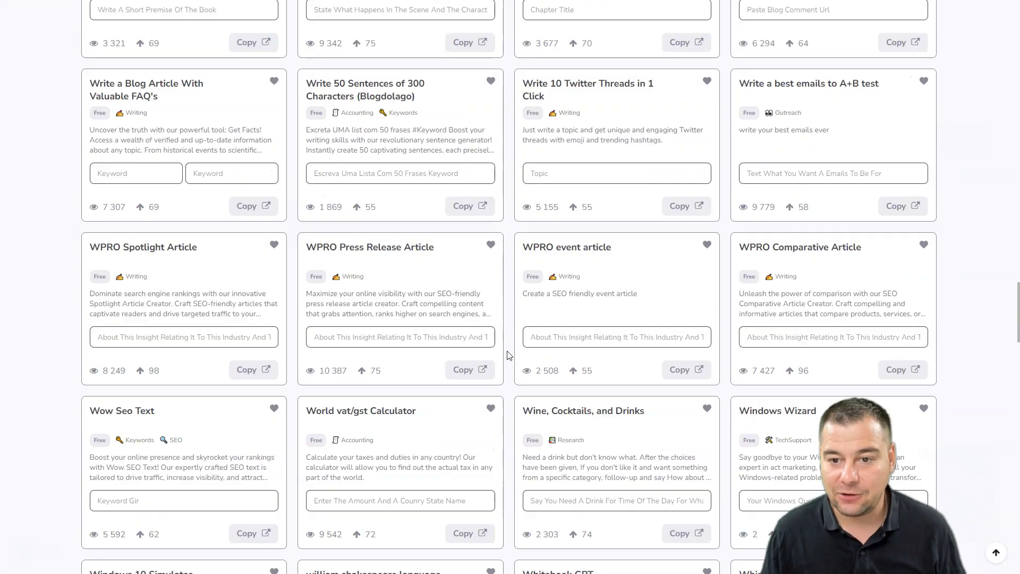
pyautogui.scroll(15, 509, 358)
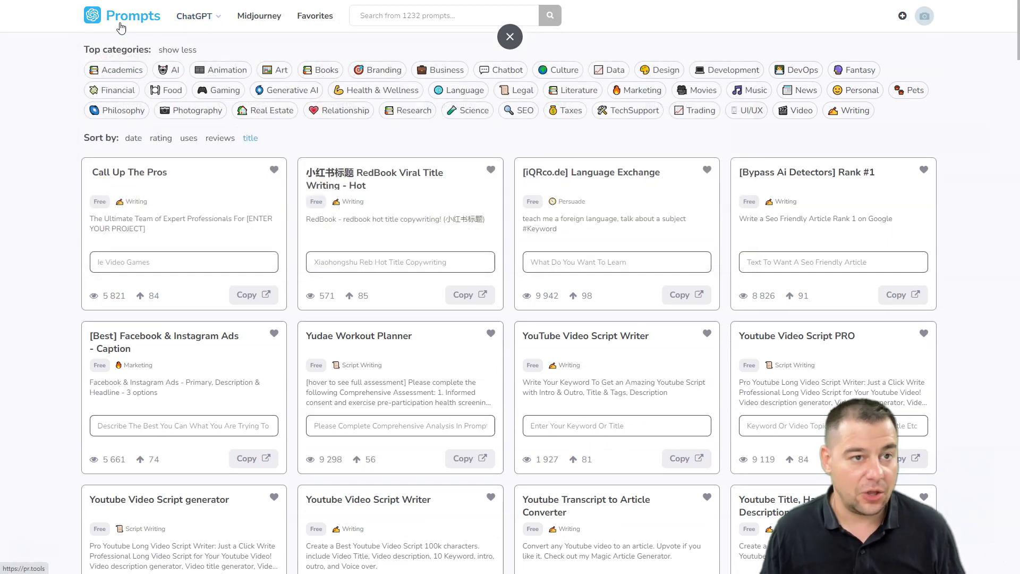
# - Collapse the category list, sort prompts by date, and browse the reordered cards
pyautogui.click(177, 50)
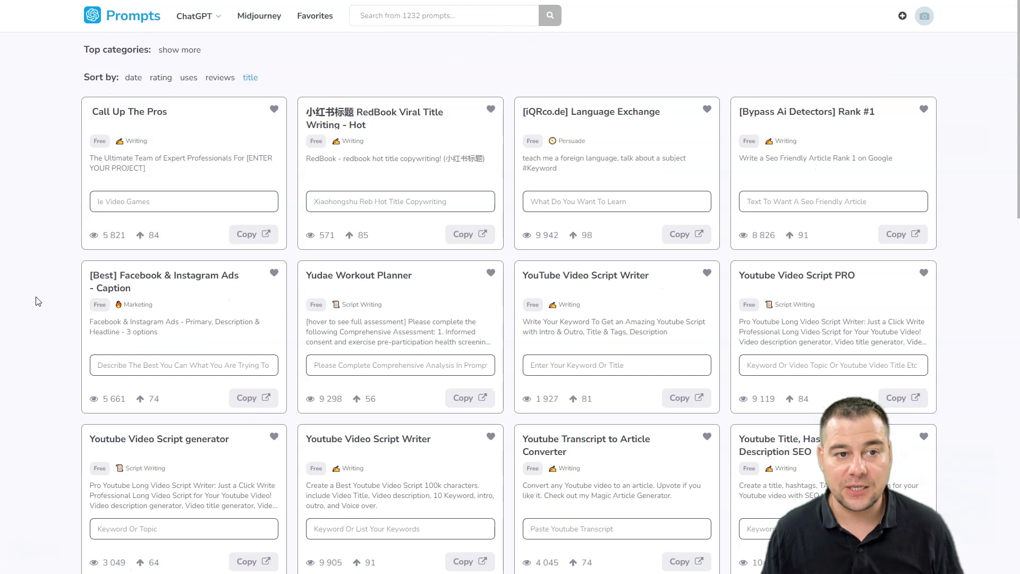
pyautogui.click(133, 78)
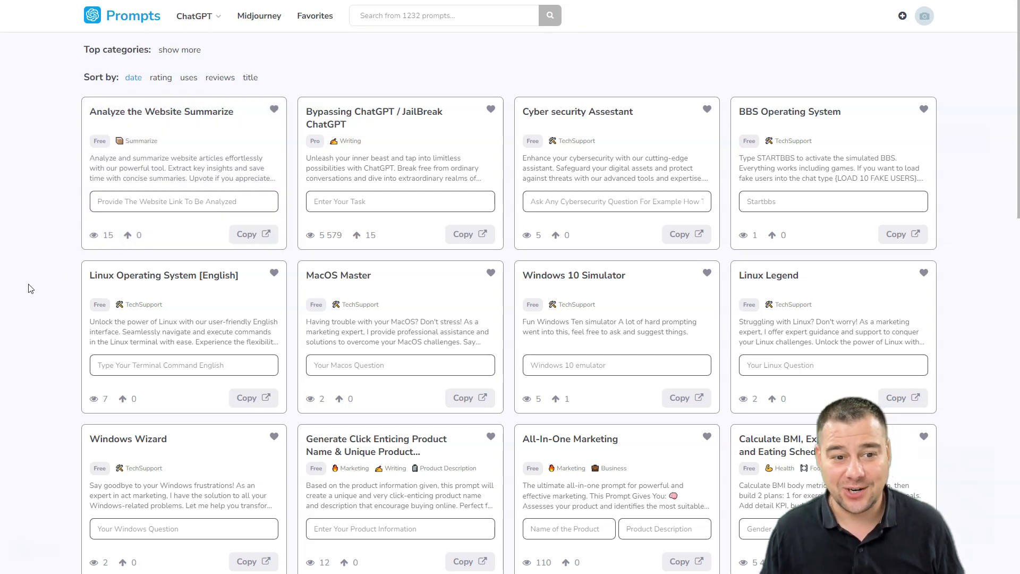
pyautogui.scroll(-4, 33, 289)
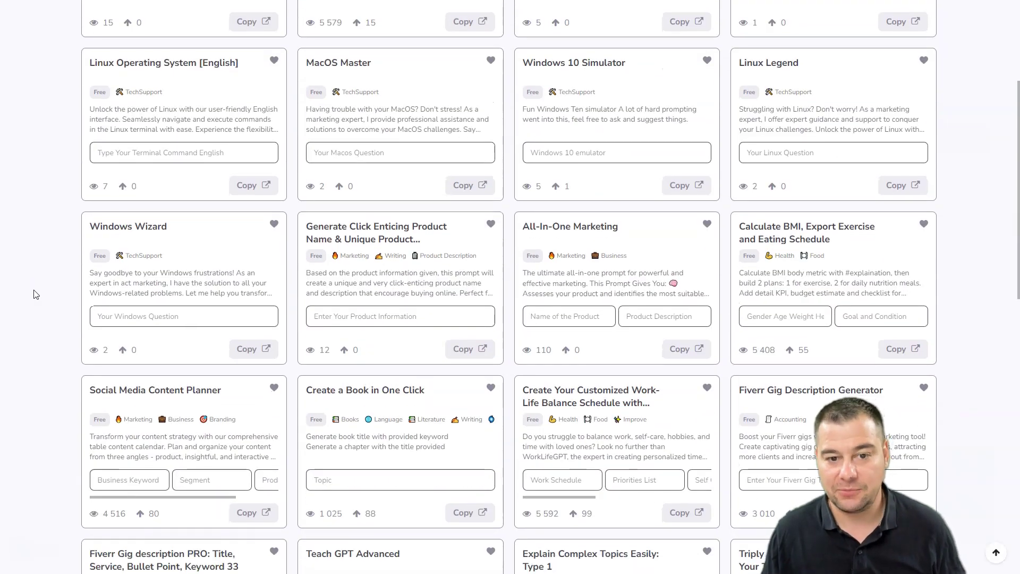
pyautogui.scroll(-6, 41, 296)
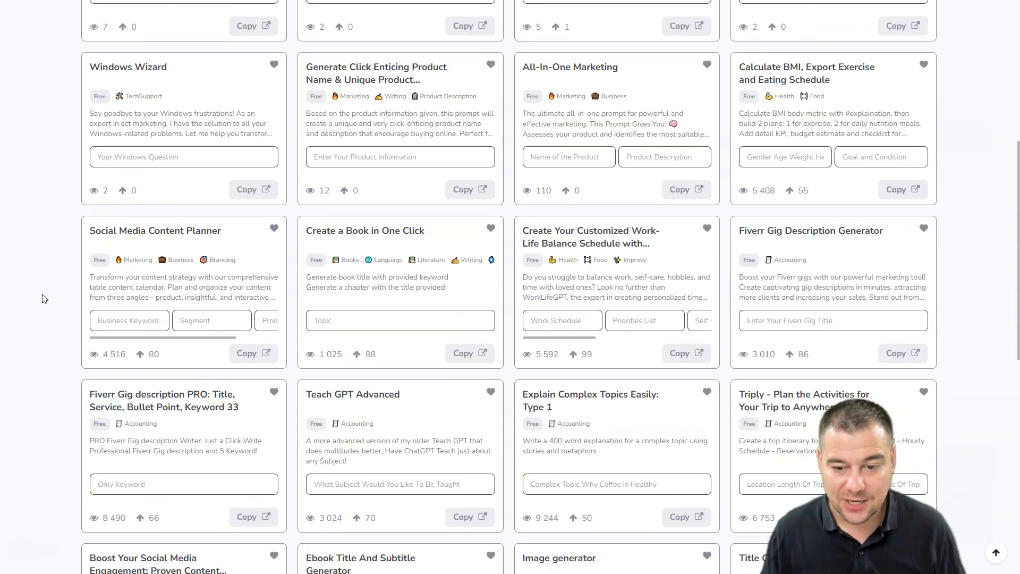
pyautogui.scroll(-6, 45, 297)
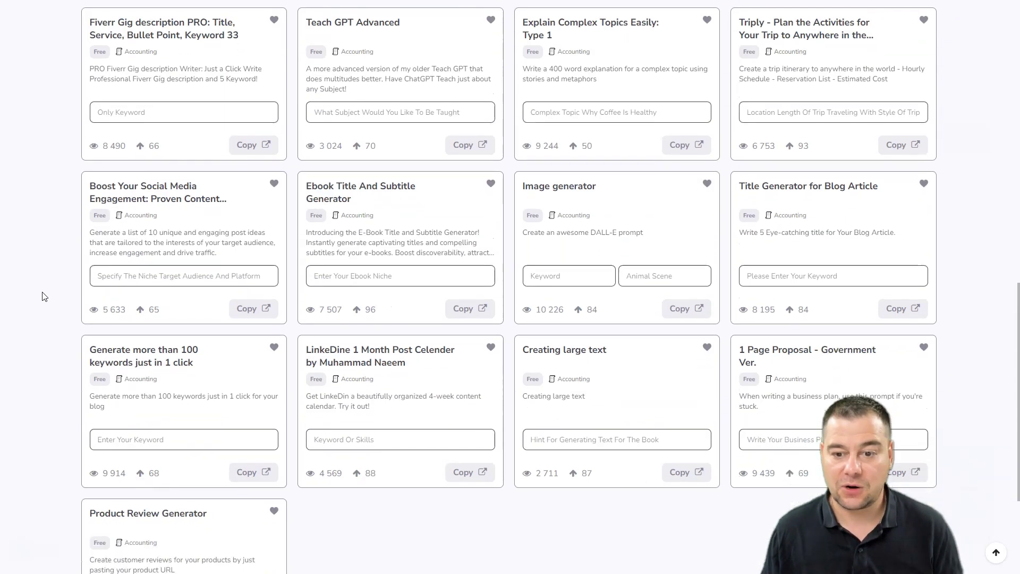
pyautogui.scroll(10, 44, 296)
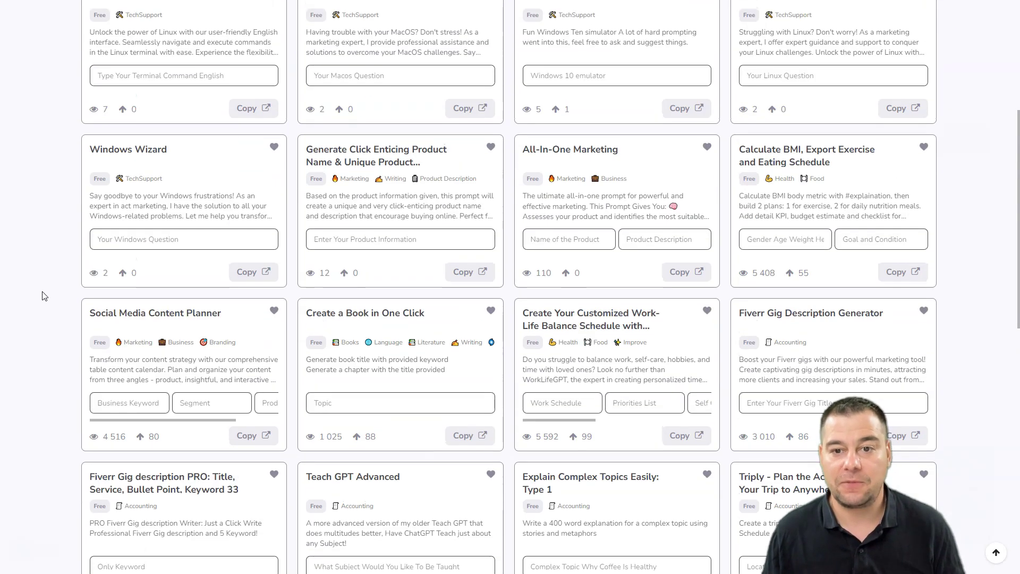
pyautogui.scroll(5, 44, 296)
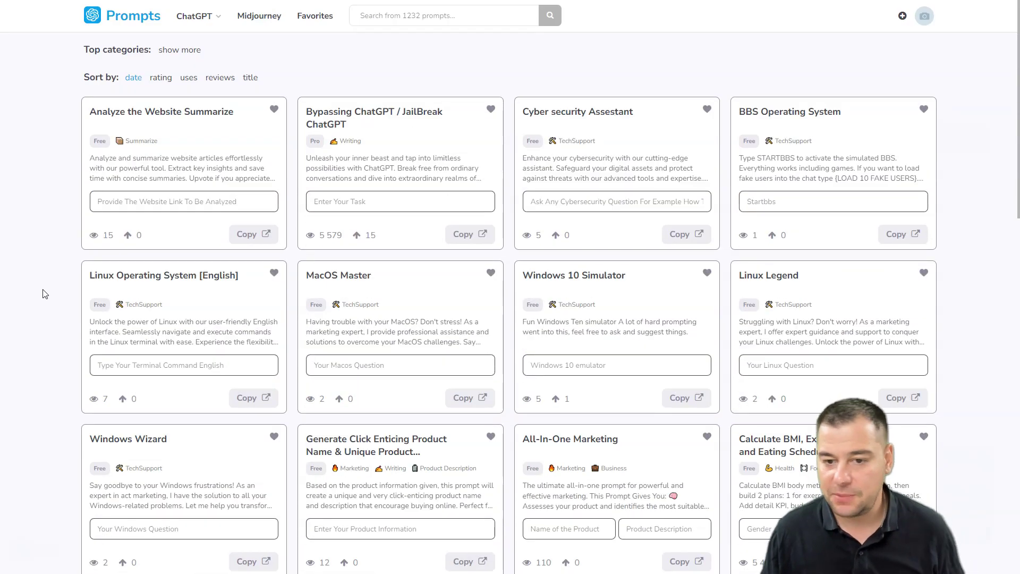